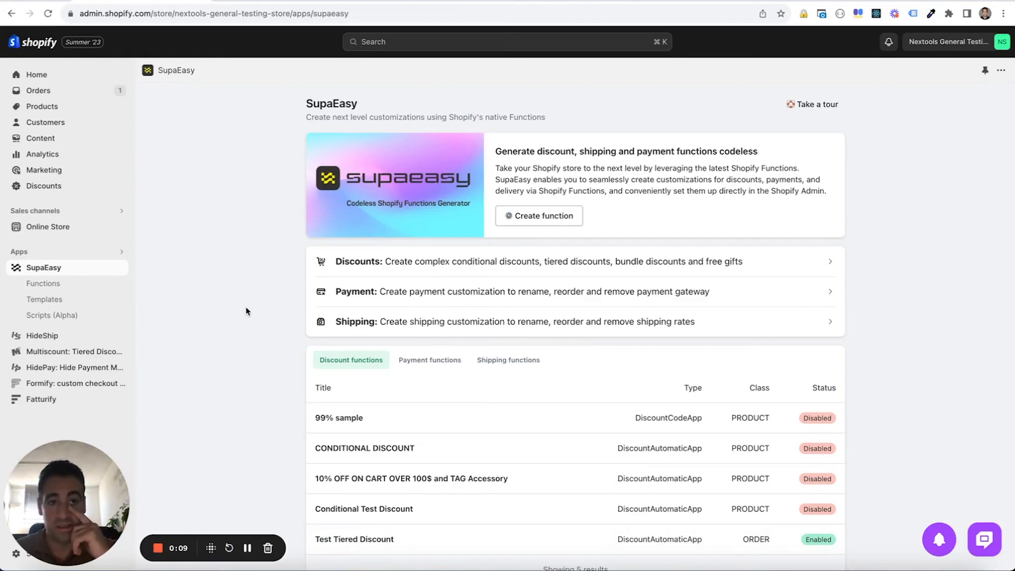
Start a Conditionally Remove Gateways payment function and check which payment methods the store checkout offers
click(374, 299)
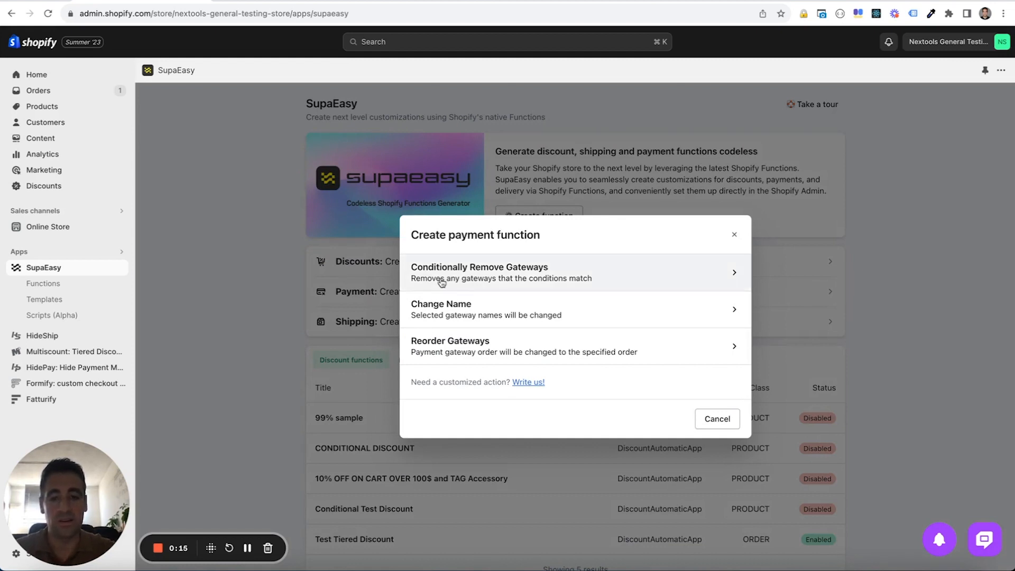
click(441, 283)
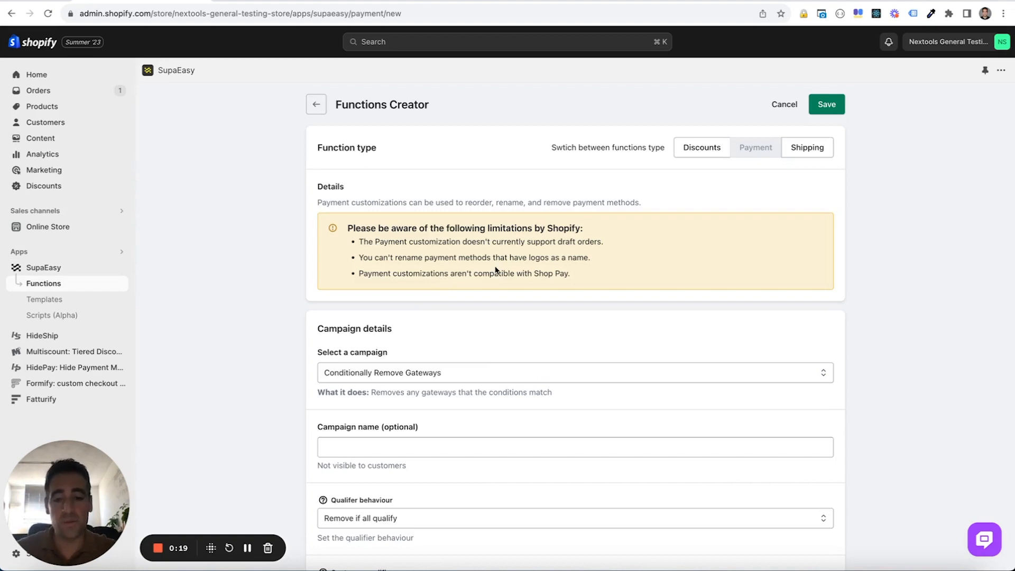
scroll(496, 271, down, 2)
click(279, 1)
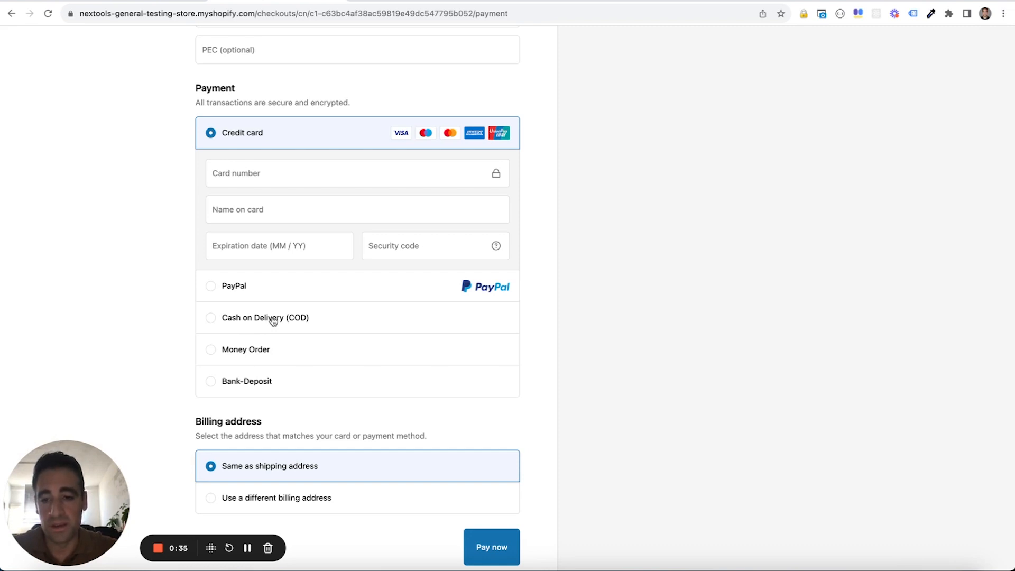
click(158, 3)
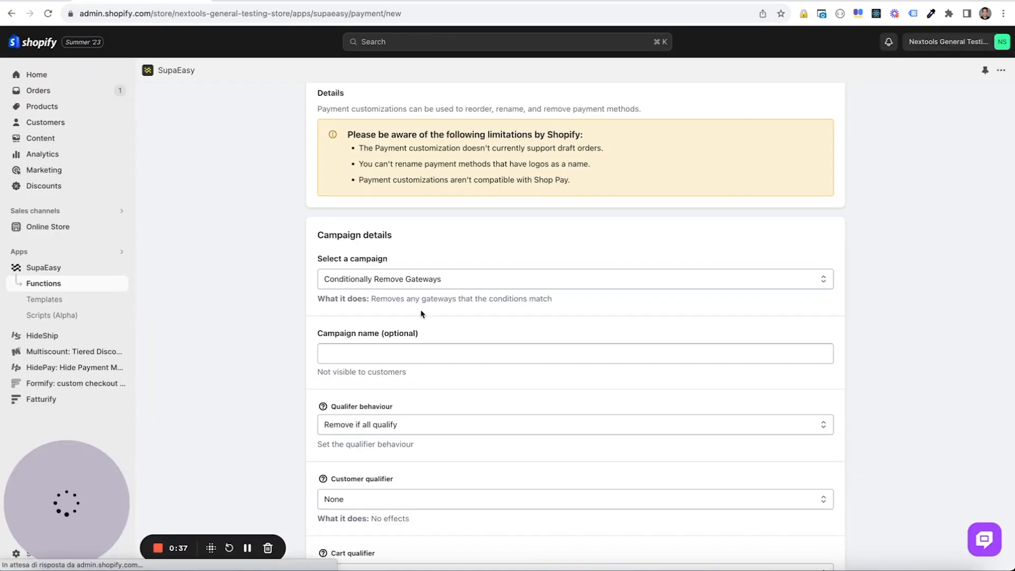
Name the campaign "Hide COD For Not VIP"
click(397, 353)
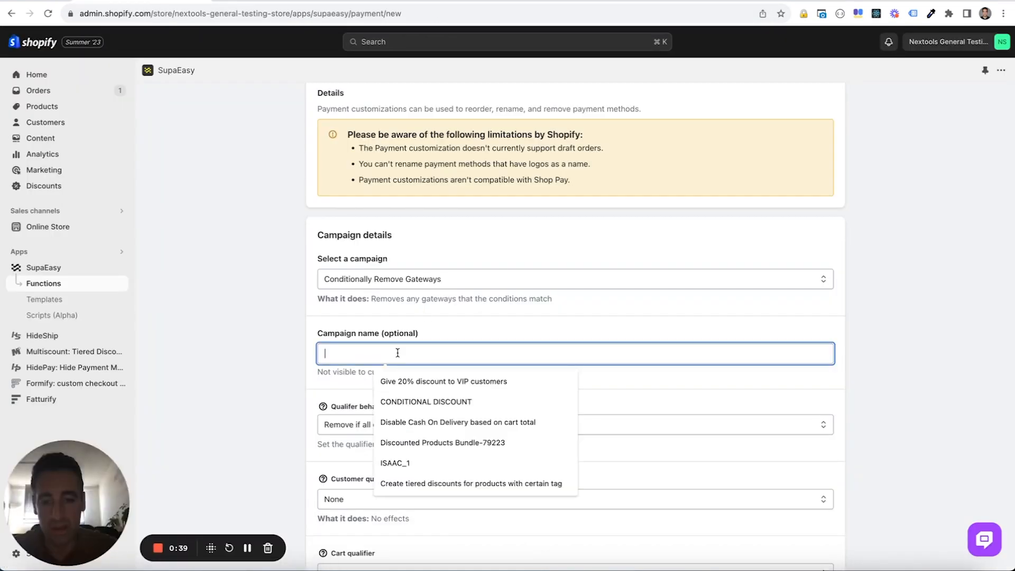
text(Hide COD For Not)
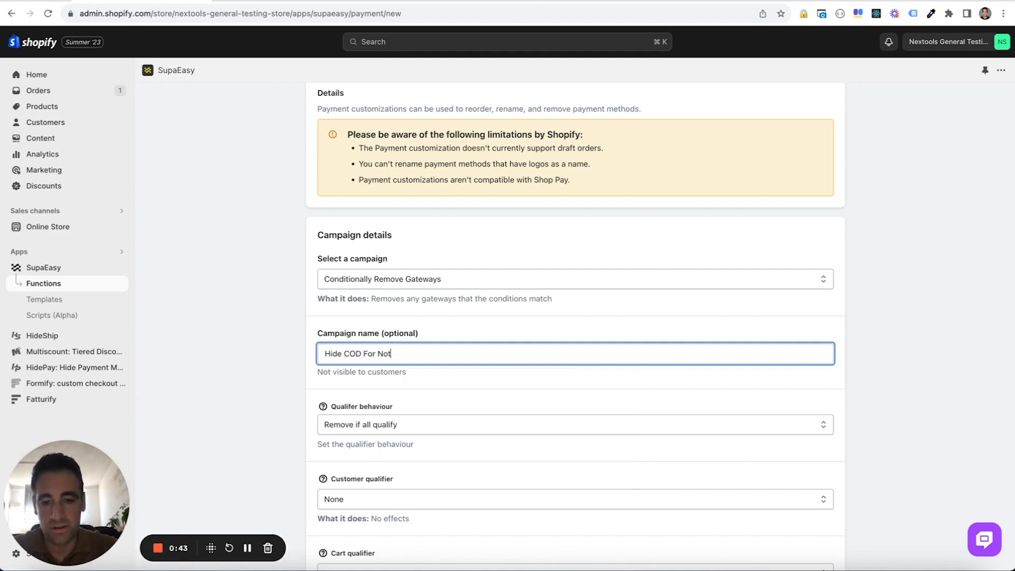
text( VIP)
click(317, 372)
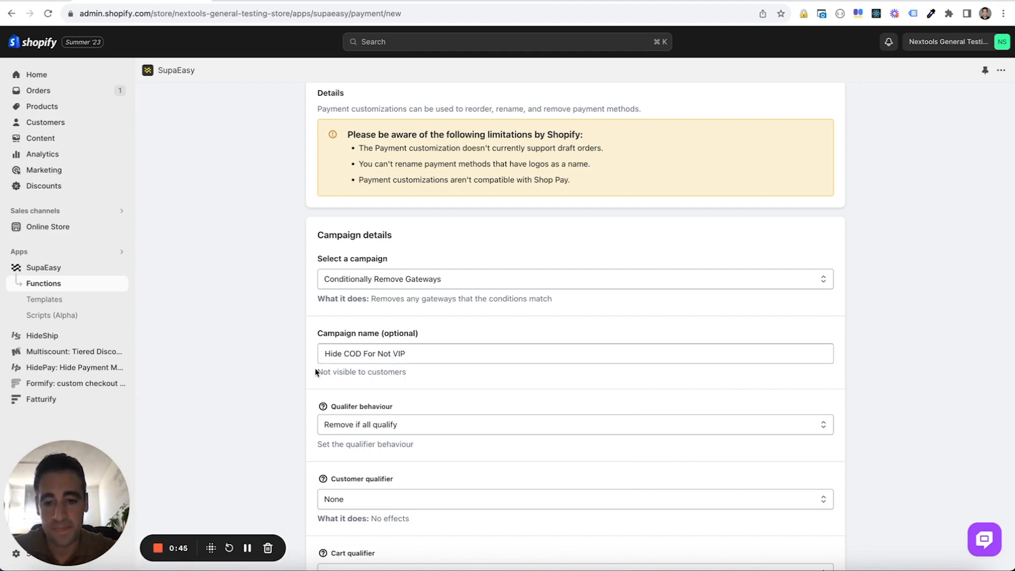
Set the customer qualifier to Customer Tags with match type "Does not" and add the customer tag VIP
scroll(317, 372, down, 5)
click(444, 231)
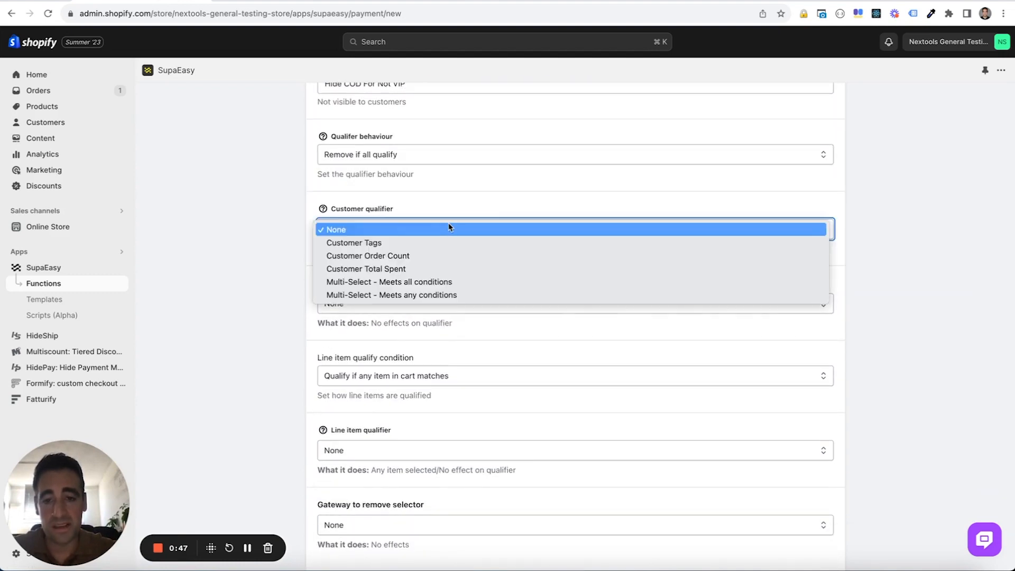
click(447, 241)
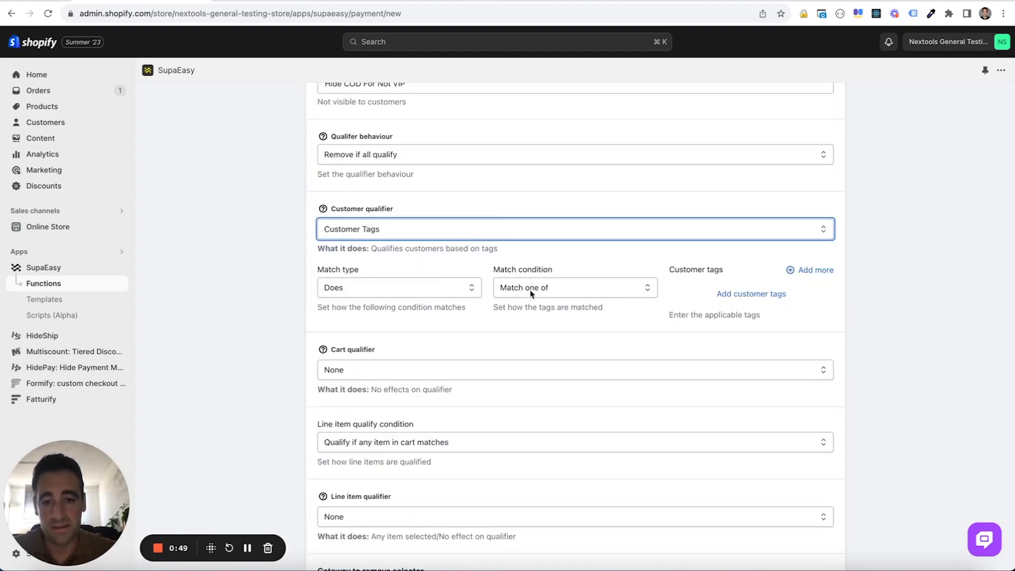
click(471, 288)
click(468, 301)
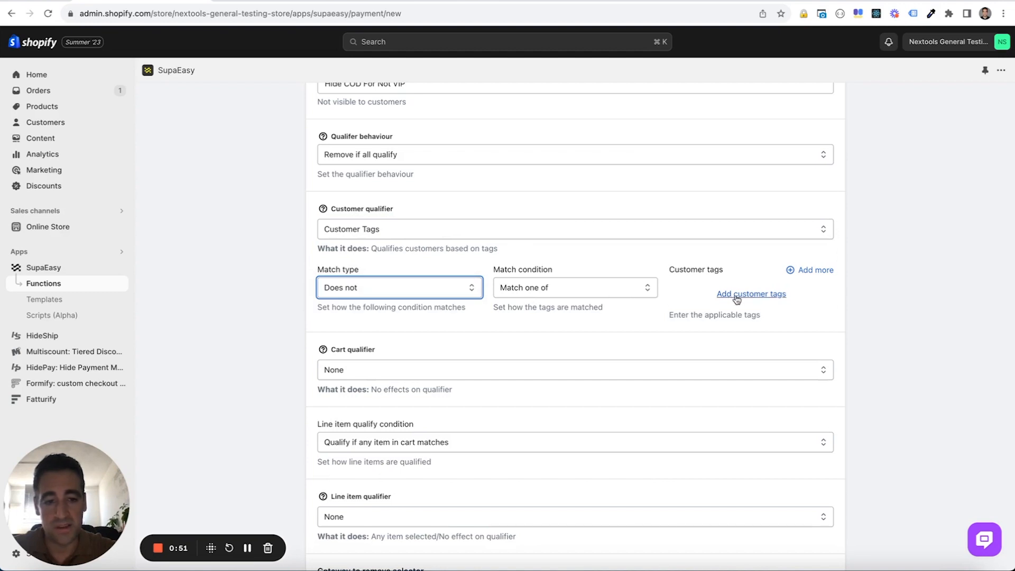
click(737, 294)
text(VIP)
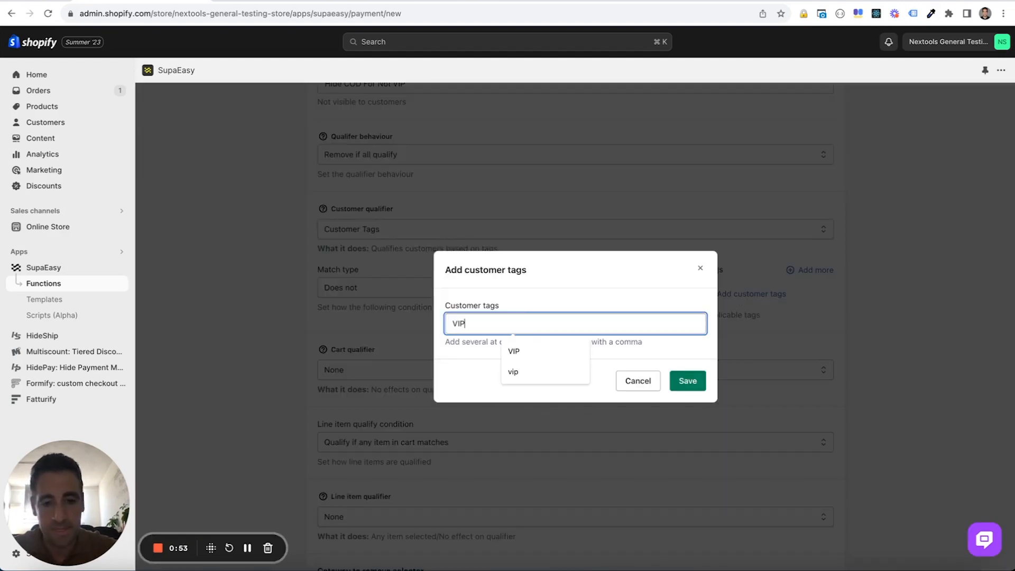
click(686, 382)
Set the gateway to remove selector to Gateway Name and review the campaign's qualifier settings
scroll(713, 319, down, 4)
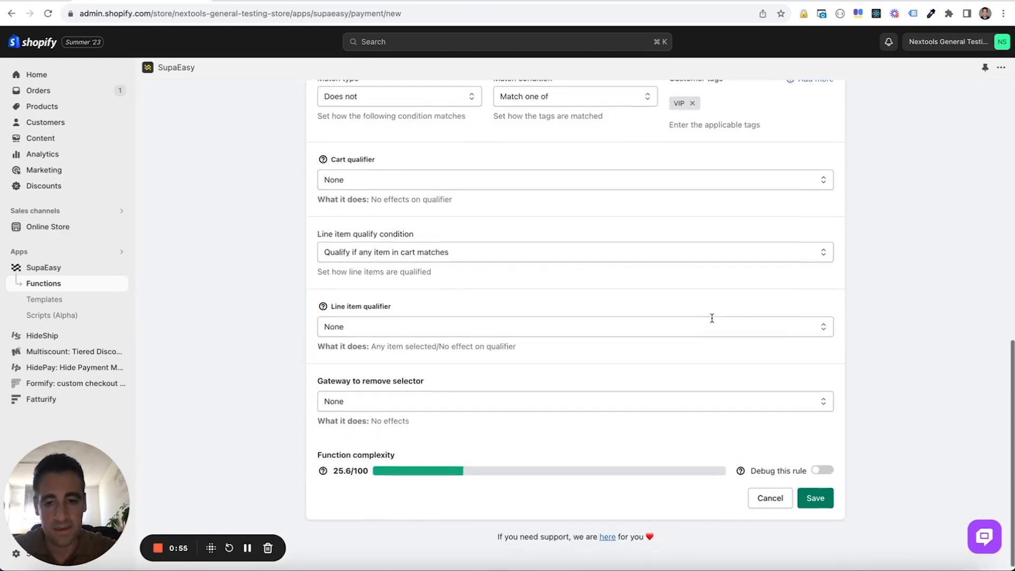
click(601, 407)
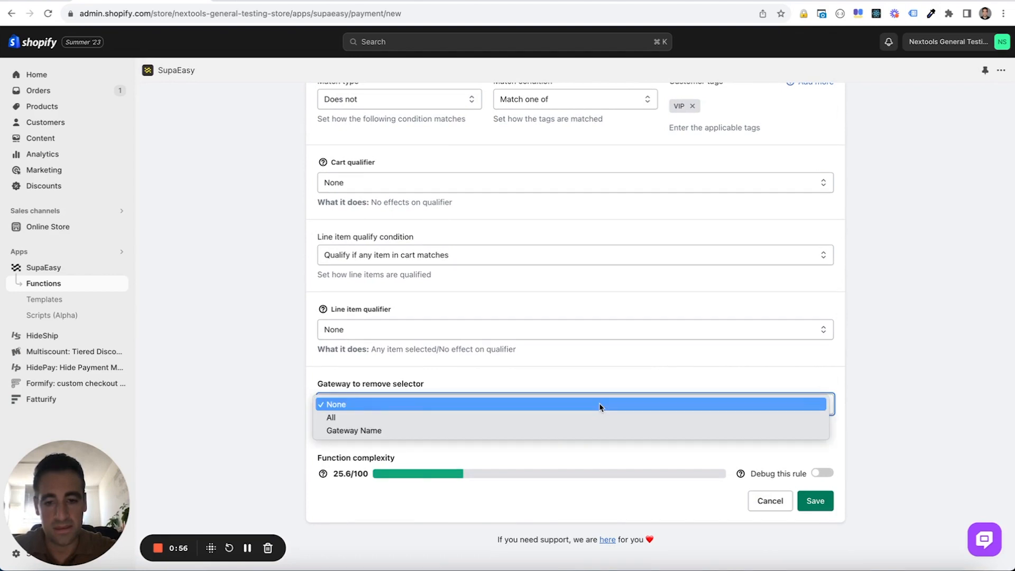
click(595, 434)
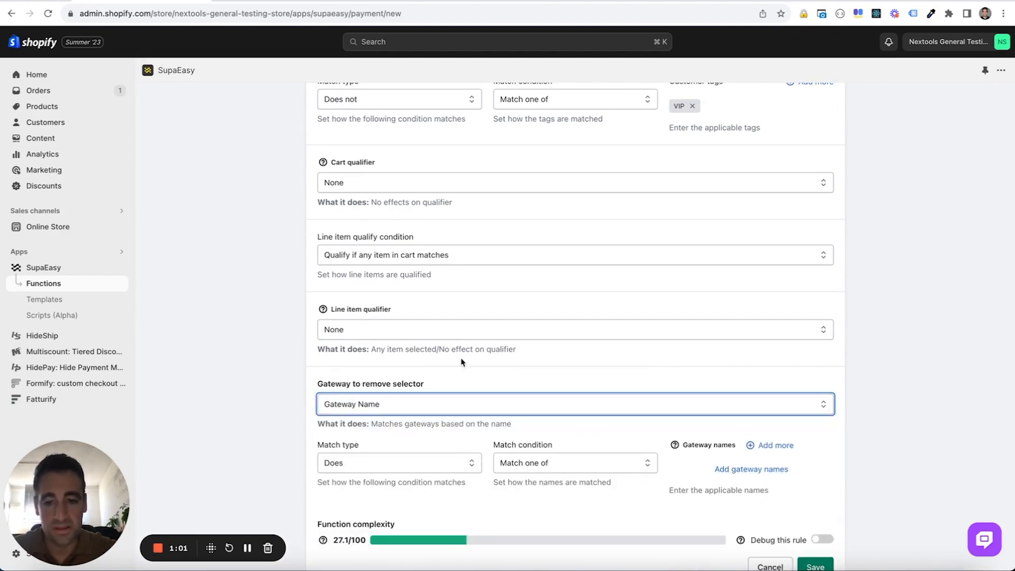
scroll(453, 328, up, 8)
scroll(390, 272, down, 9)
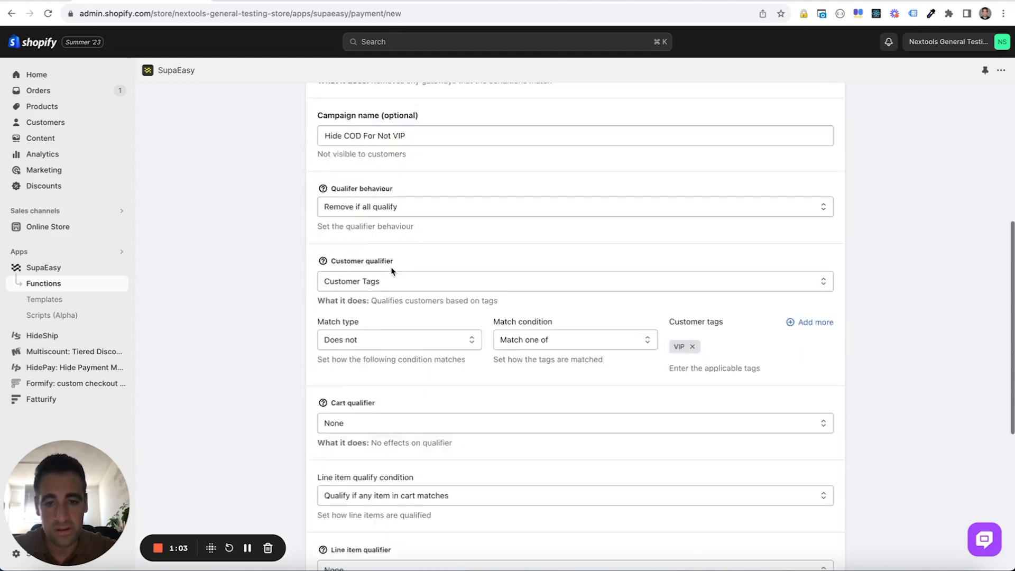
scroll(719, 457, down, 1)
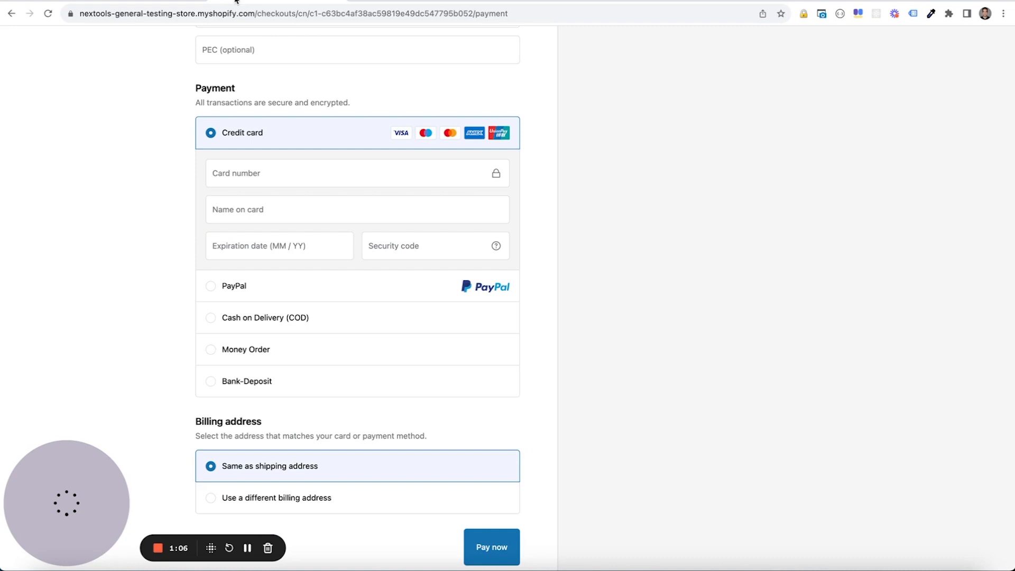
Add "Cash on Delivery (COD)", copied from the store checkout, as the gateway name to remove and save the function
click(238, 4)
drag(320, 324, 225, 320)
key(super+c)
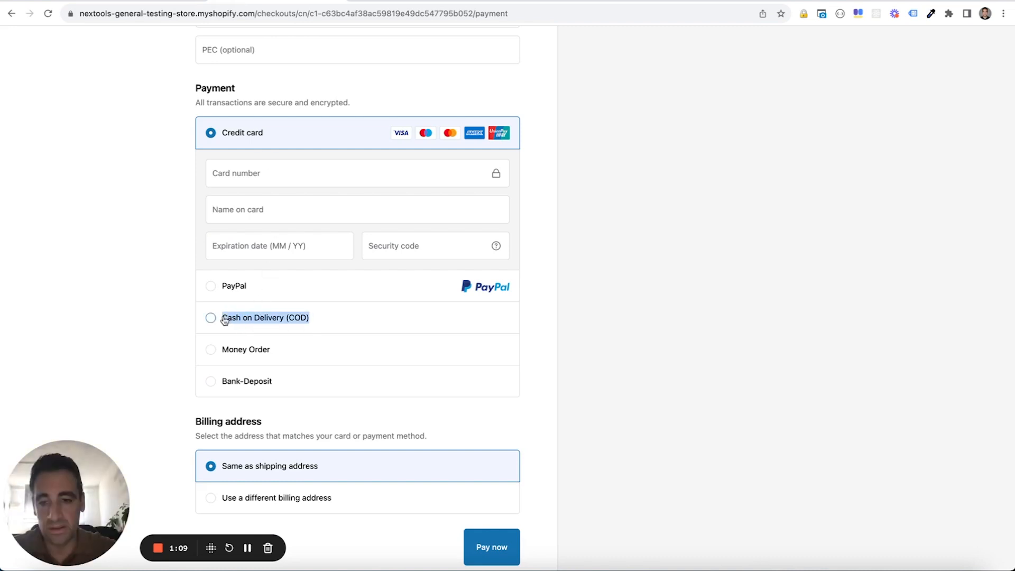
key(ctrl+shift+Tab)
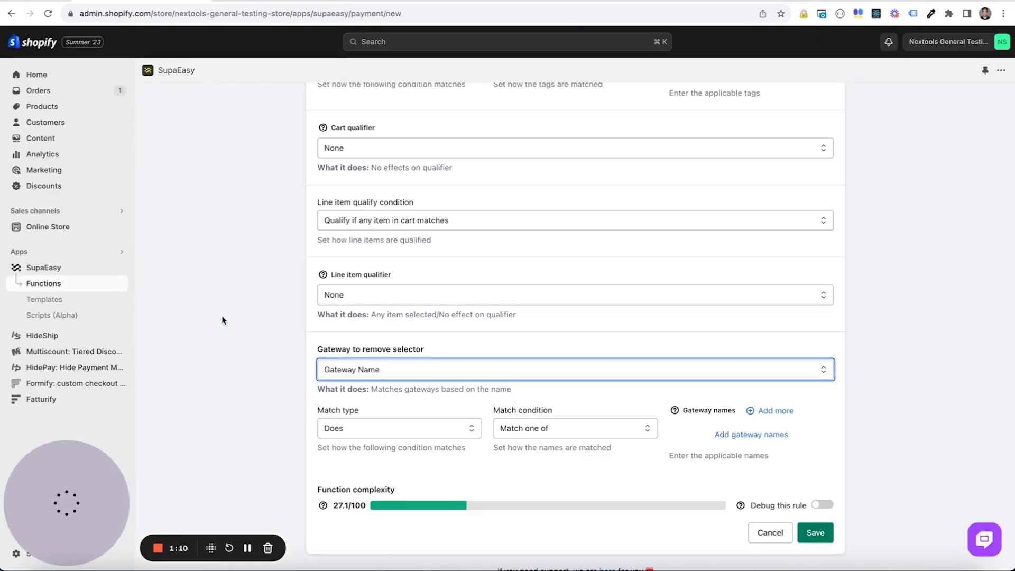
click(741, 438)
key(super+v)
click(683, 388)
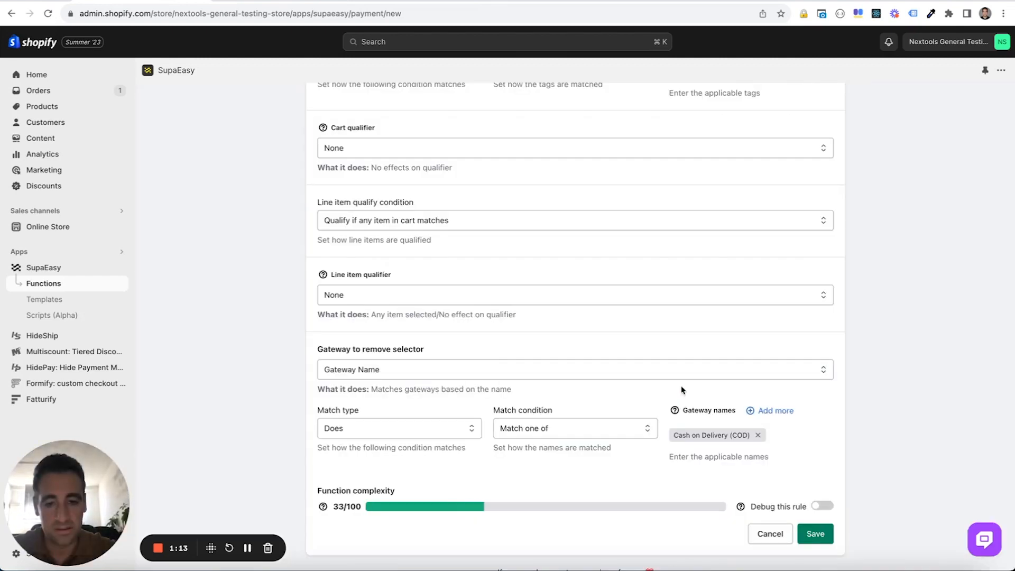
click(814, 535)
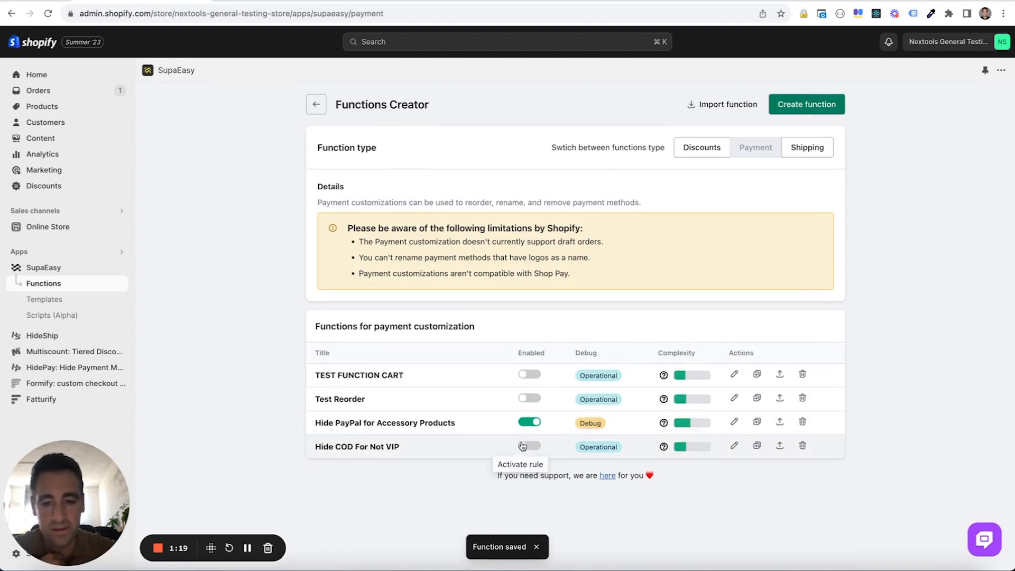
Deactivate the "Hide PayPal for Accessory Products" rule and activate "Hide COD For Not VIP"
click(528, 422)
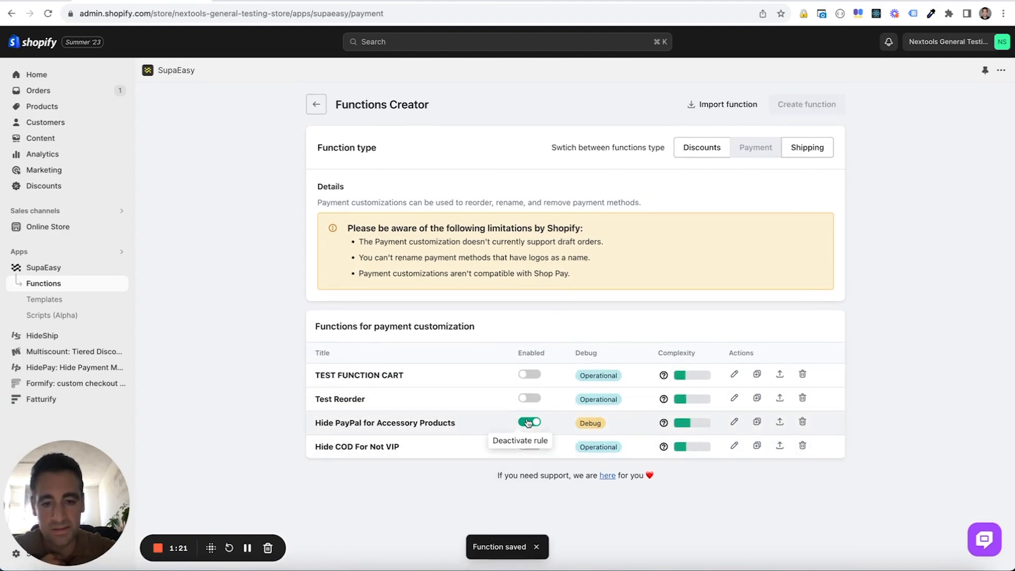
click(528, 448)
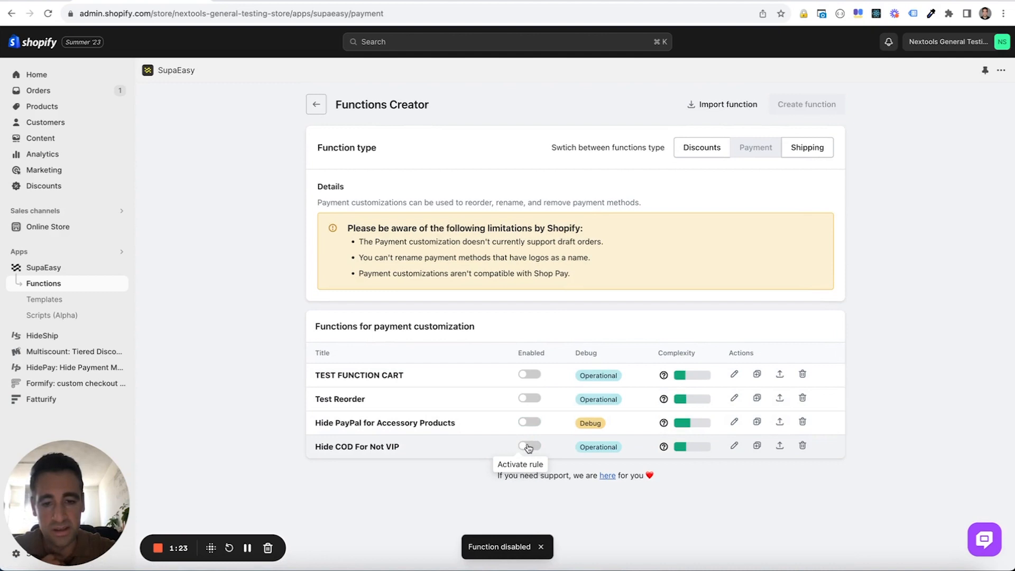
Reload the store checkout and check the payment methods offered to the VIP-tagged customer
click(290, 1)
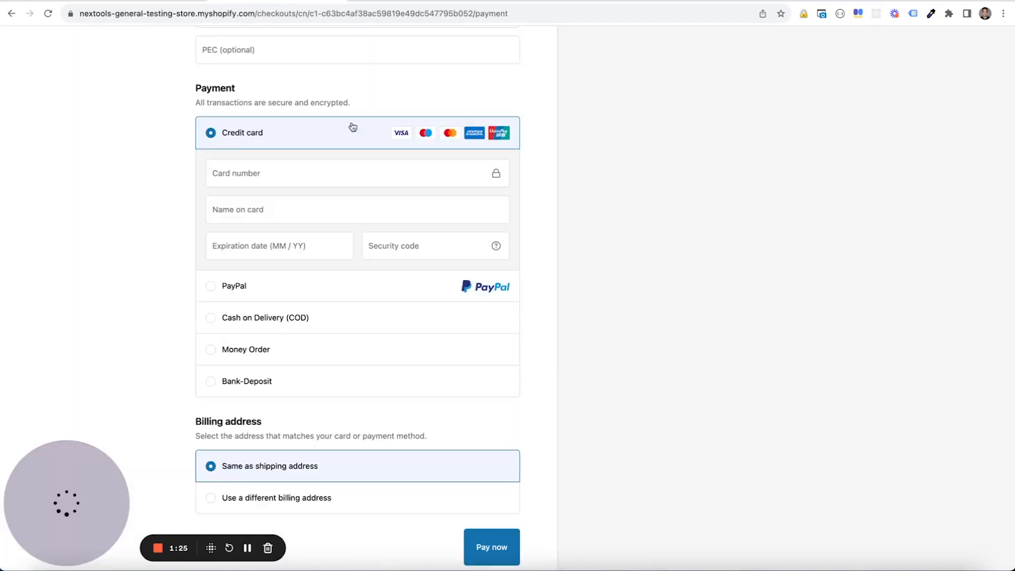
scroll(316, 69, up, 6)
key(super+r)
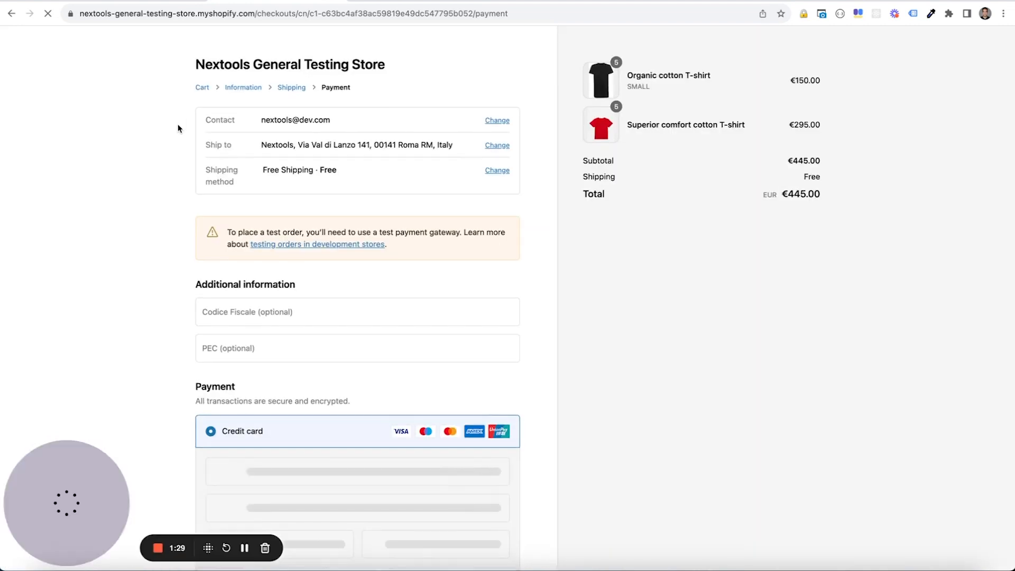
scroll(178, 123, down, 7)
scroll(300, 259, up, 7)
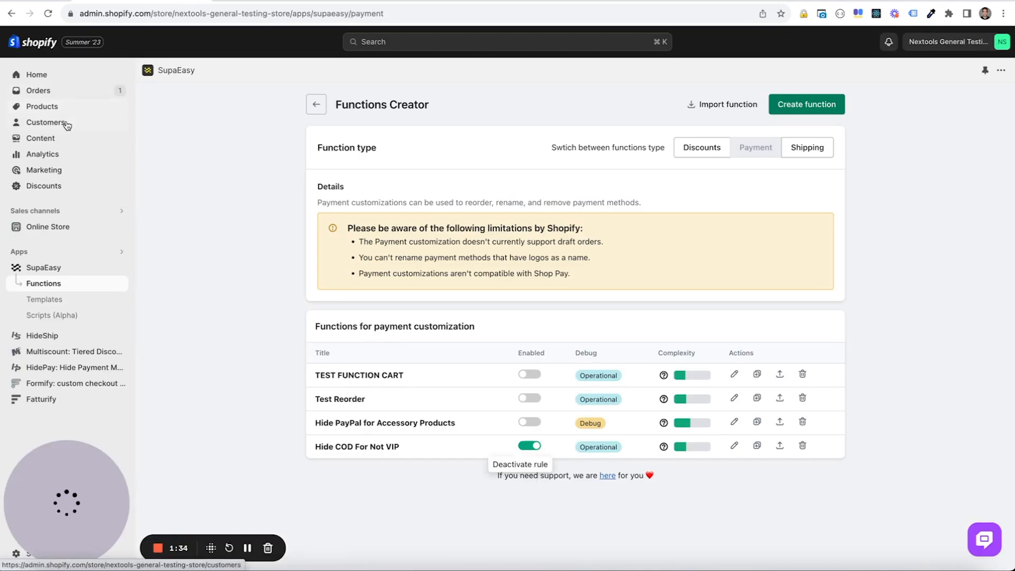
Remove the VIP tag from the first customer in the store's customer list and save the change
click(66, 125)
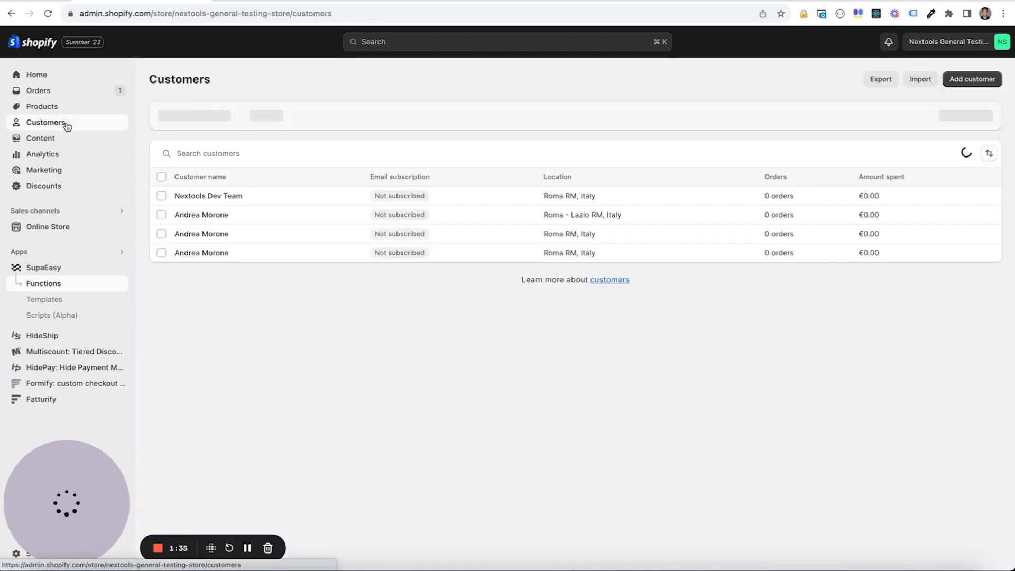
click(269, 201)
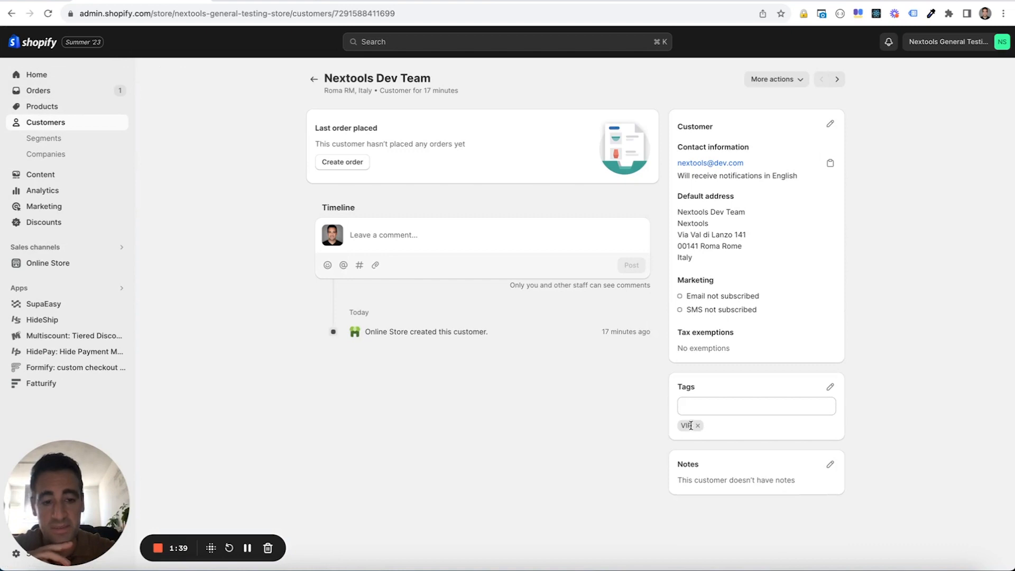
click(698, 425)
click(818, 47)
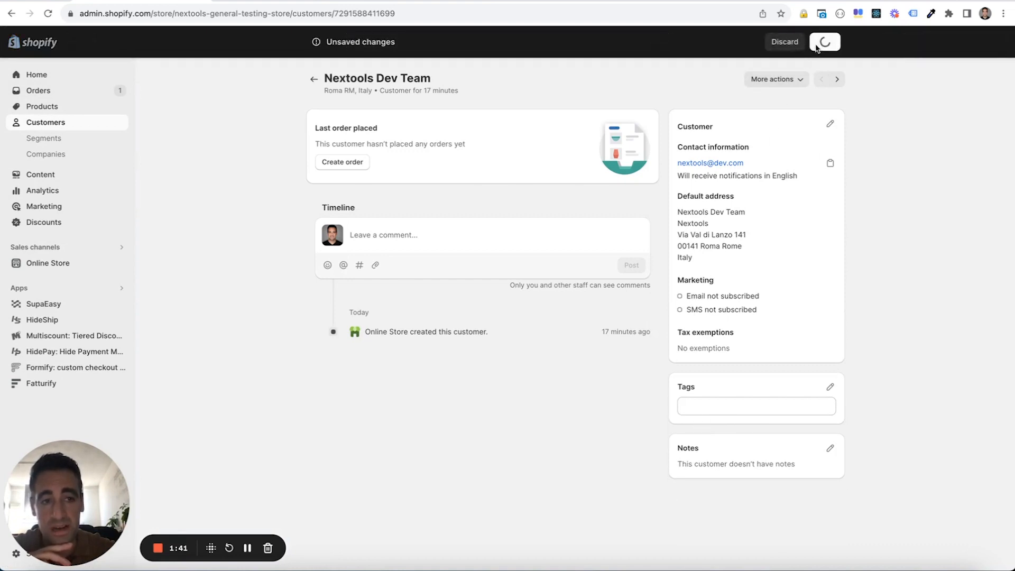
Reload the store checkout and check the payment methods offered to the customer without the VIP tag
click(230, 1)
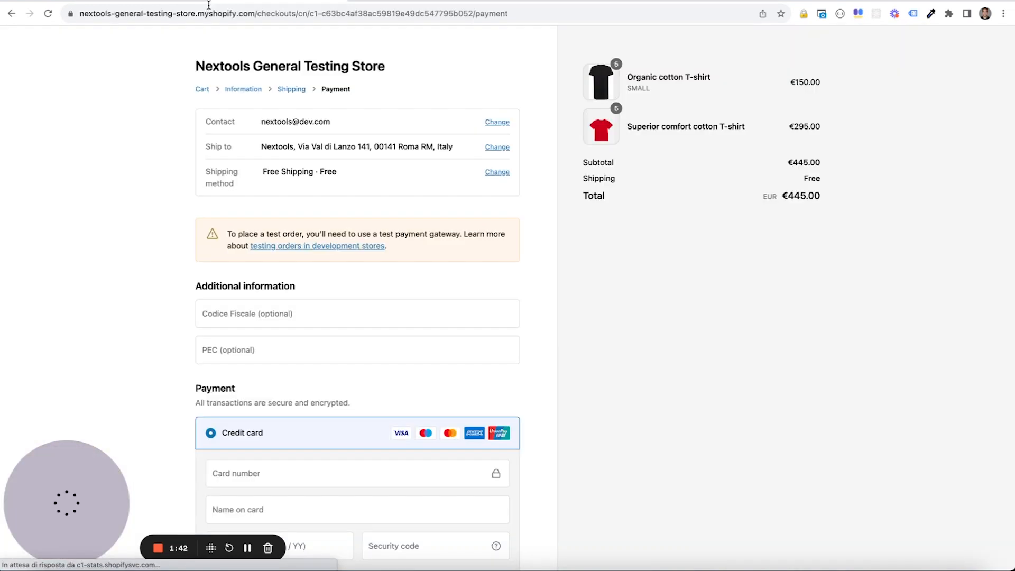
click(52, 15)
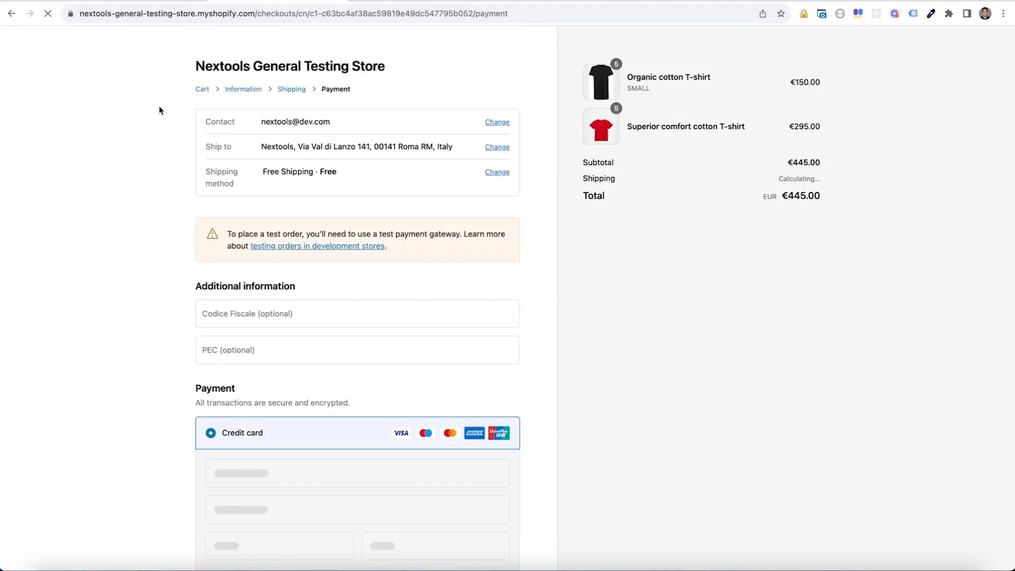
scroll(158, 110, down, 5)
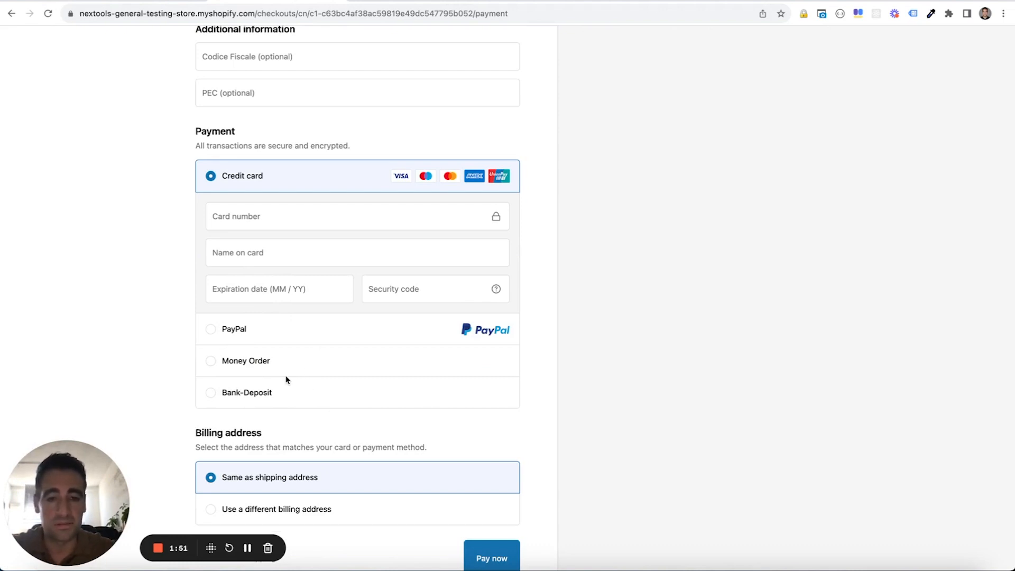
scroll(286, 379, up, 5)
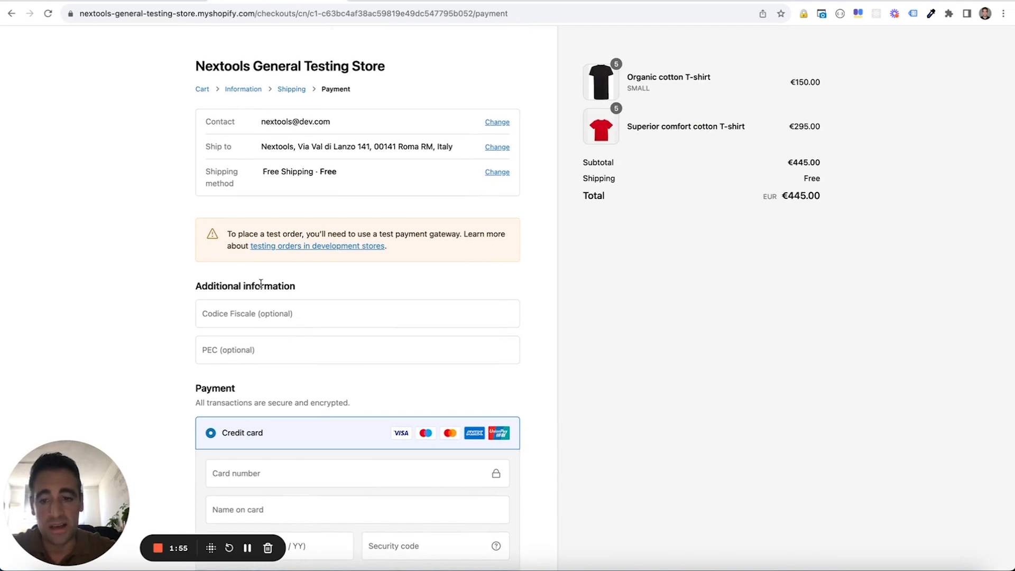
scroll(260, 284, down, 4)
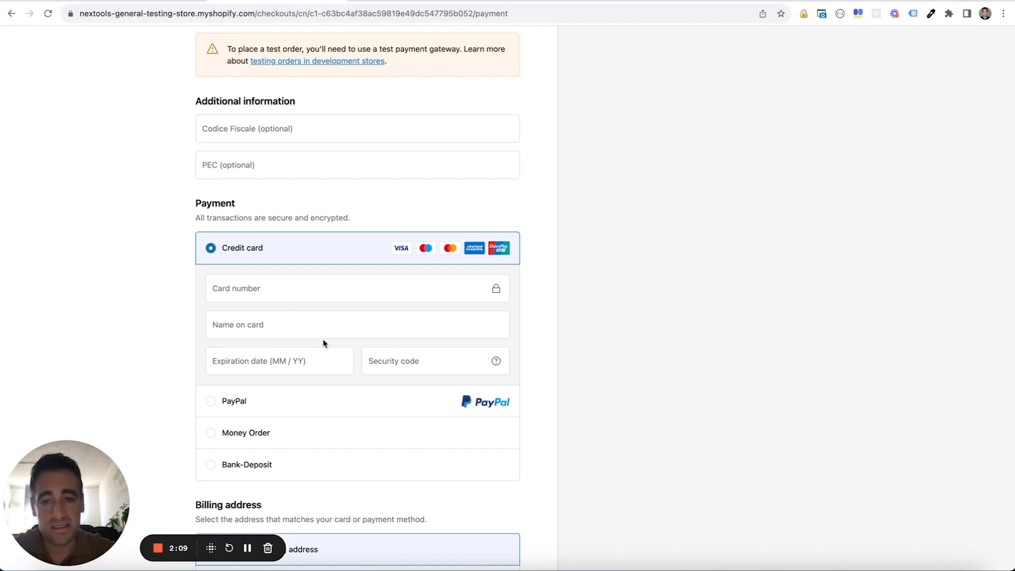
scroll(325, 344, up, 5)
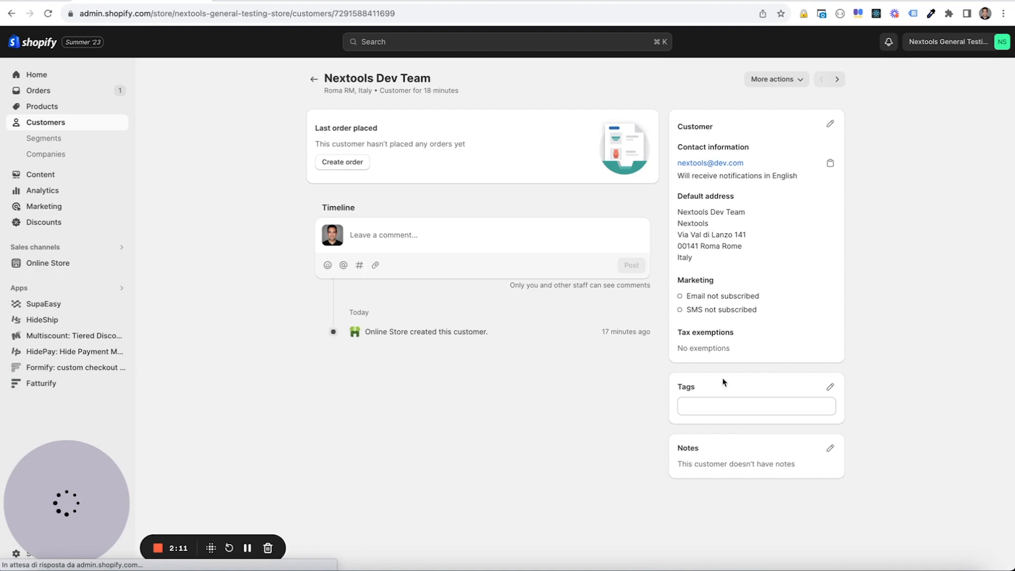
Add the VIP tag to the open customer record and save the change
click(712, 403)
text(VIP)
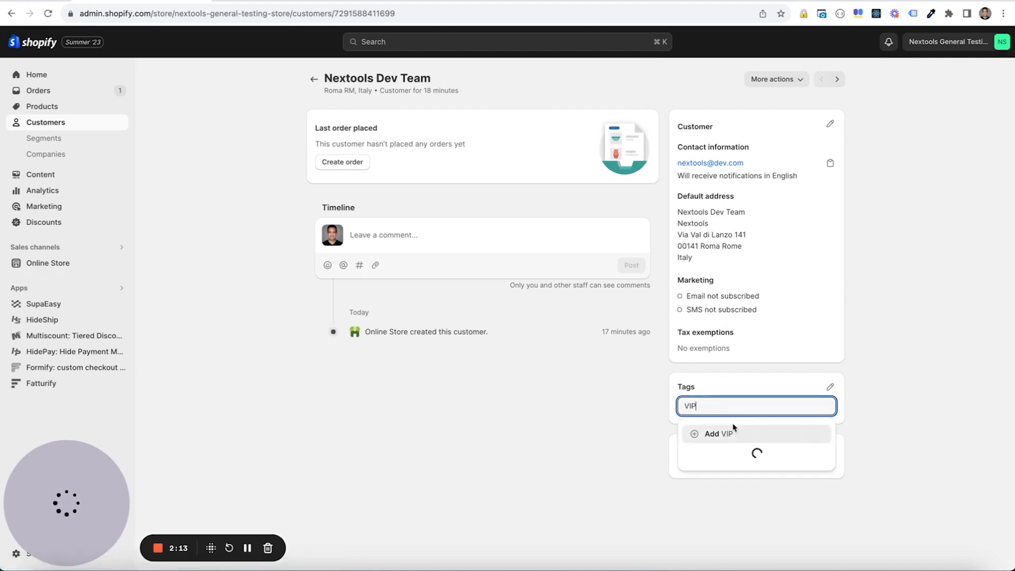
click(733, 432)
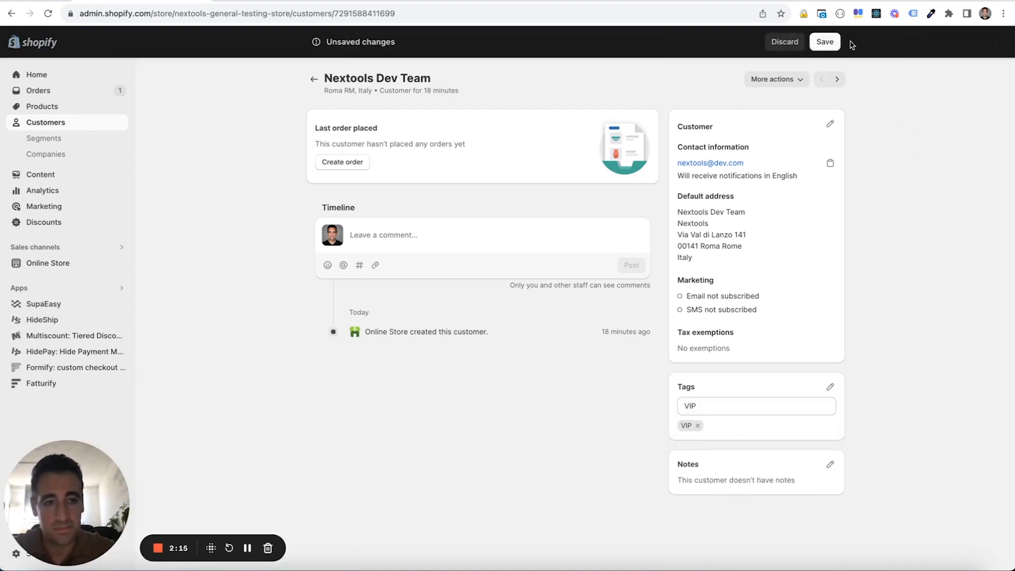
click(826, 42)
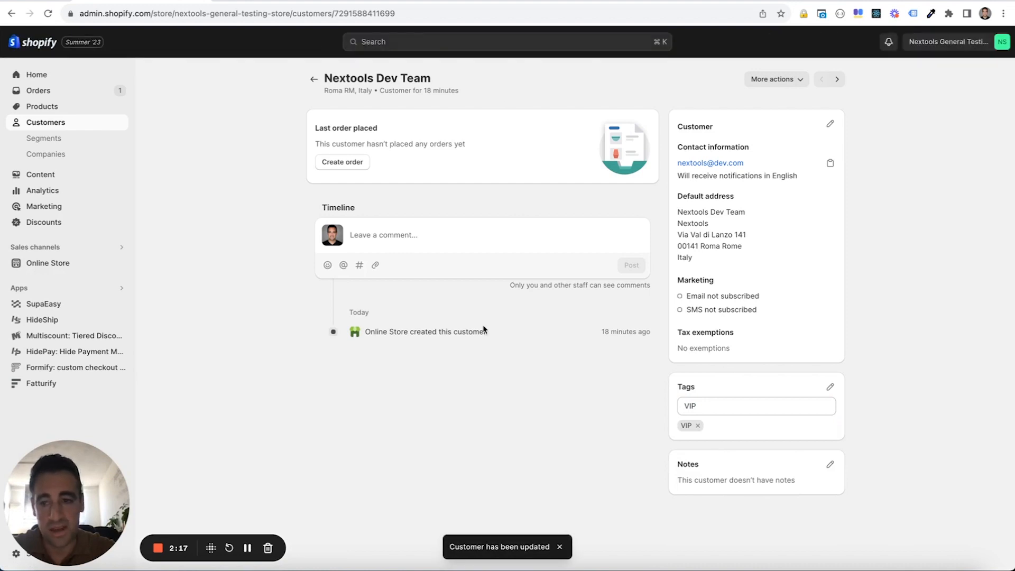
Go to the SupaEasy app and create a new payment function of the Conditionally Remove Gateways type
click(69, 307)
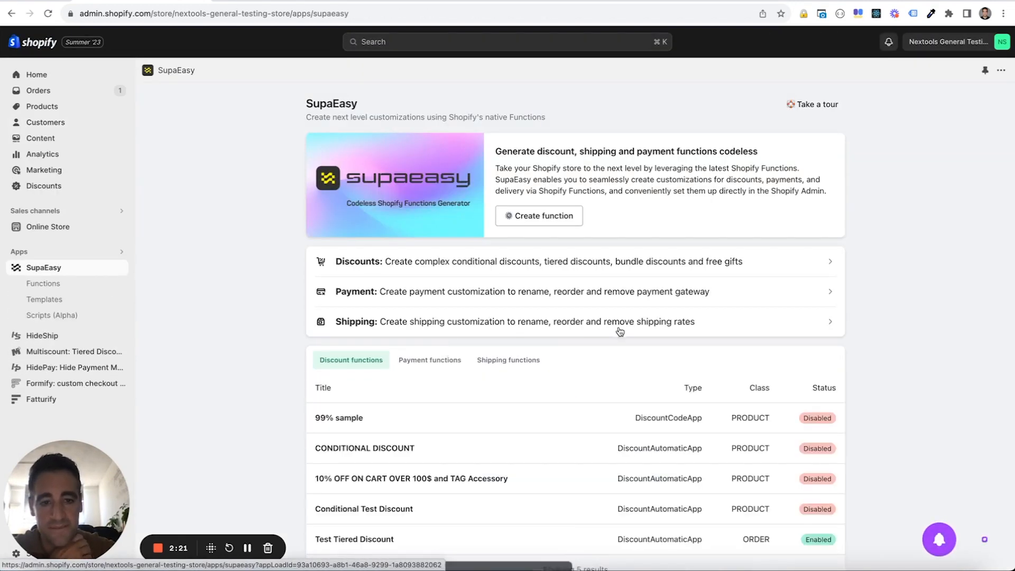
click(452, 362)
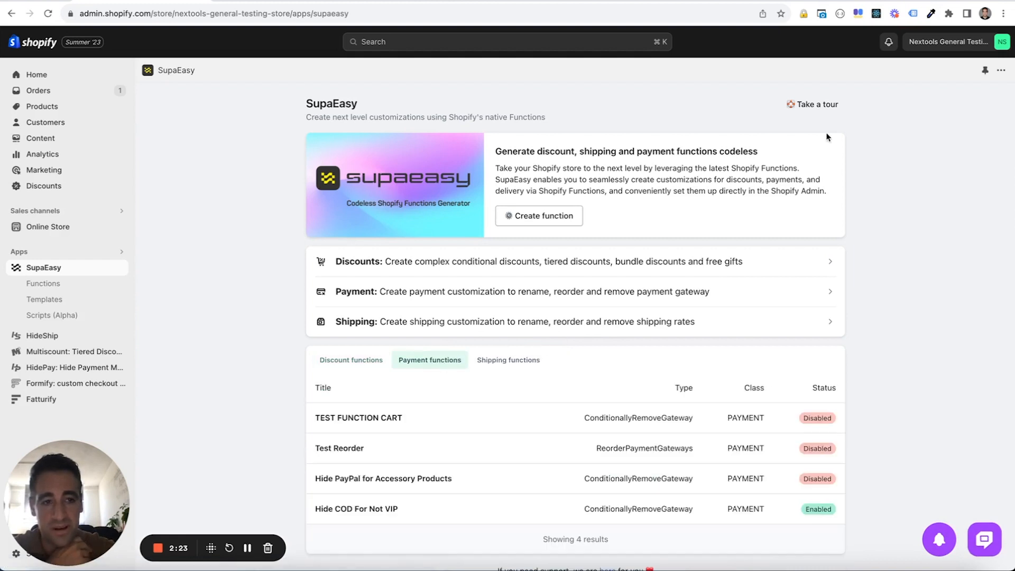
scroll(611, 350, down, 1)
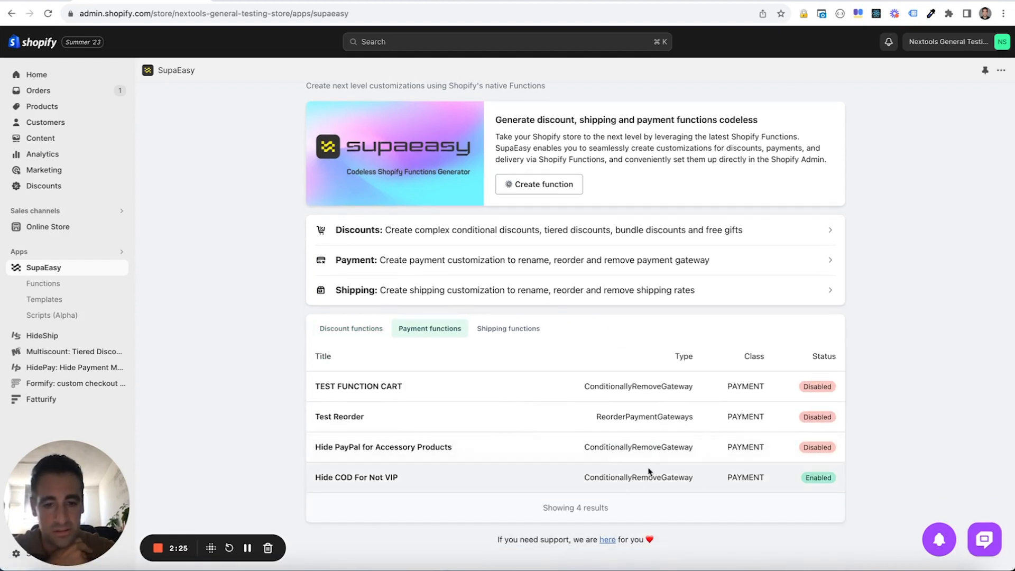
click(537, 185)
click(519, 341)
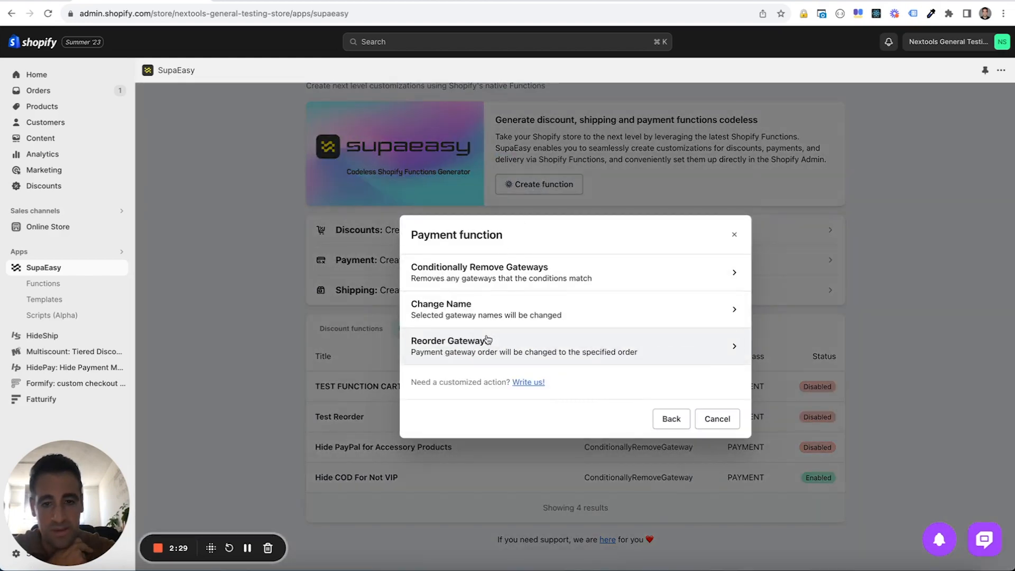
click(500, 285)
scroll(501, 284, down, 4)
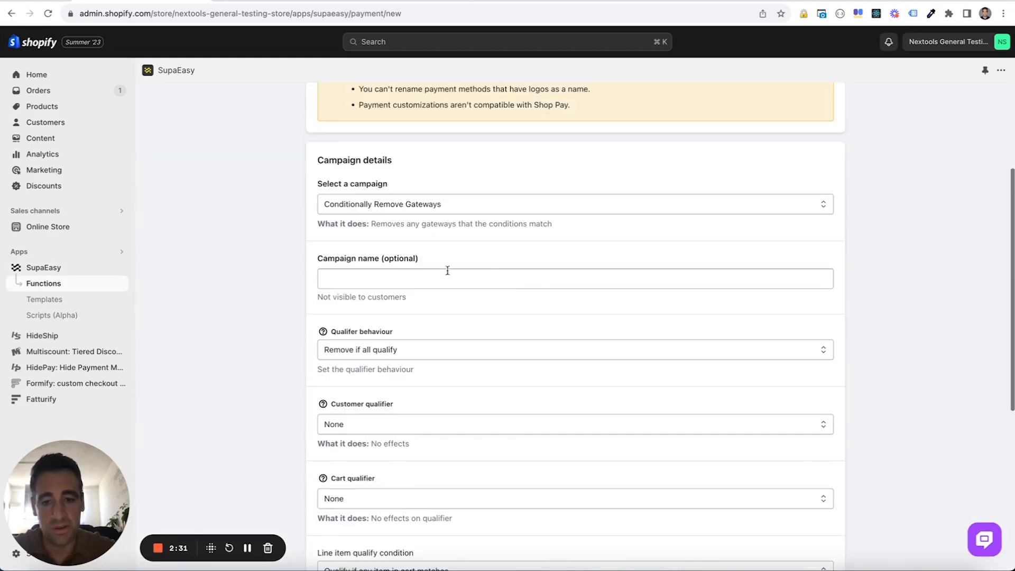
Name the campaign "Hide Other Gatewy for VIP"
click(443, 277)
text(Hide Ot)
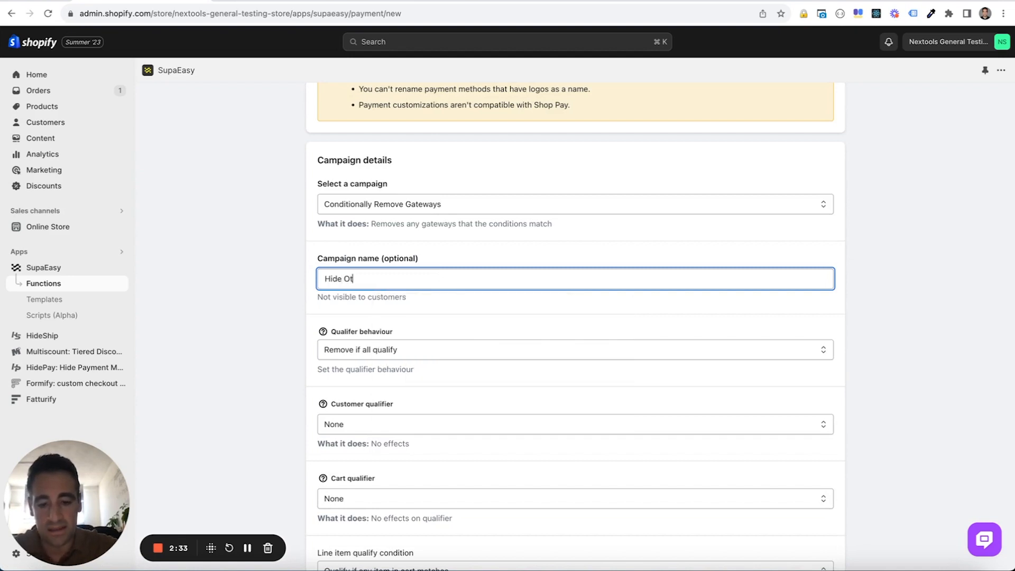
text(her Gatewy for VIP)
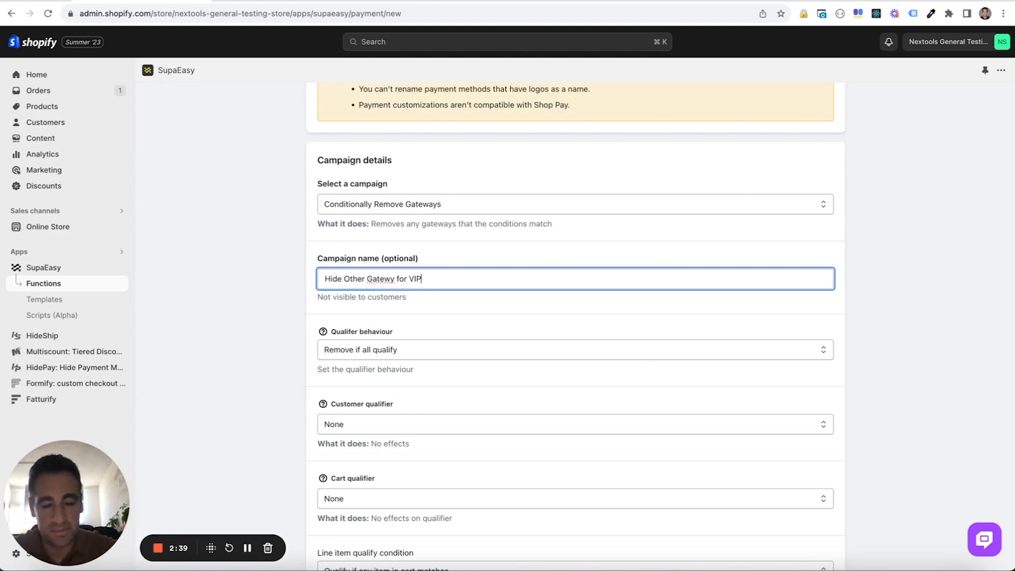
click(481, 303)
scroll(480, 303, down, 5)
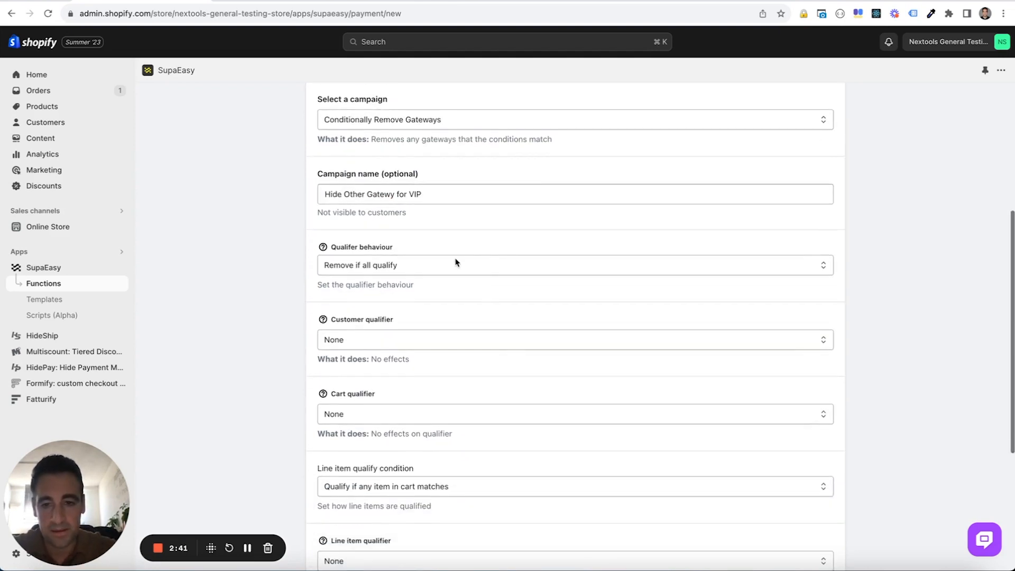
Set the customer qualifier to Customer Tags and add VIP as the tag to match
click(418, 231)
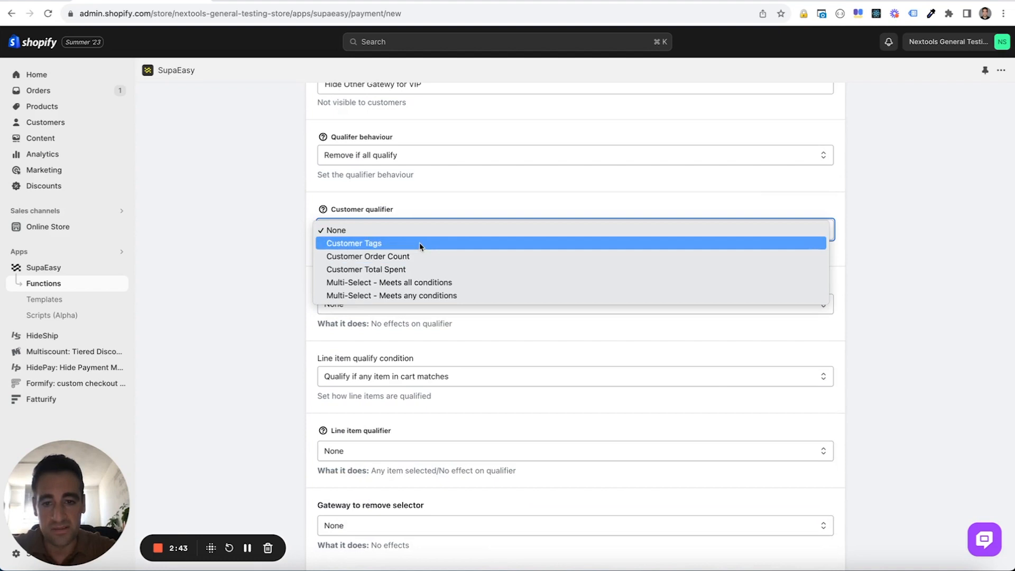
click(420, 243)
click(734, 296)
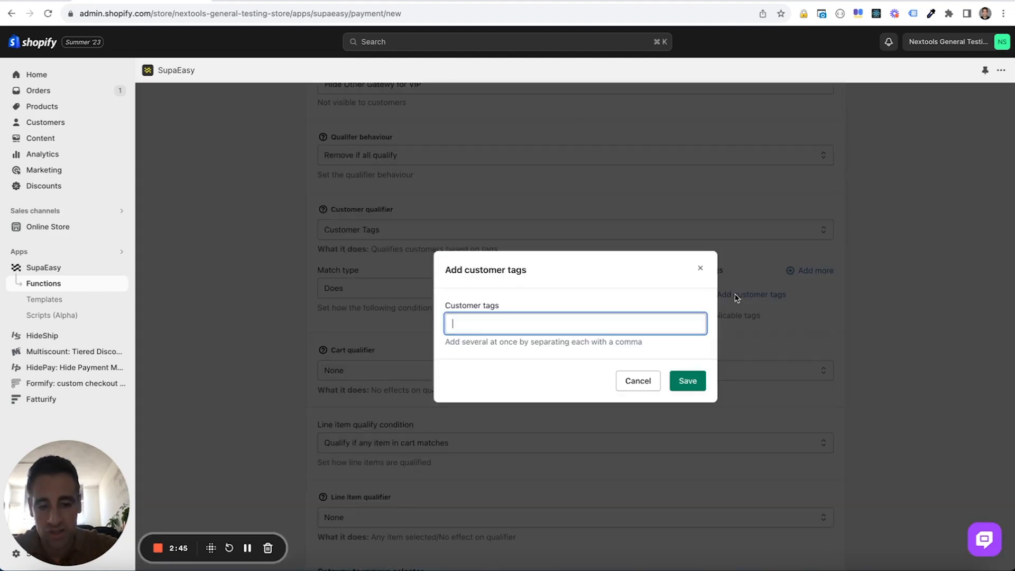
text(VIP)
click(687, 381)
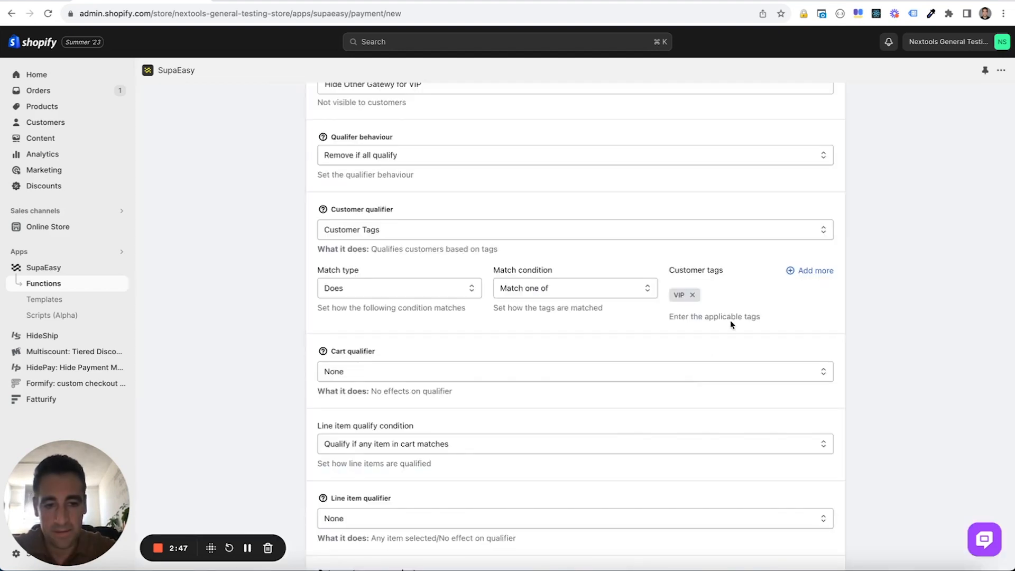
Set the function's gateway to remove selector to Gateway Name
scroll(731, 325, down, 4)
click(652, 410)
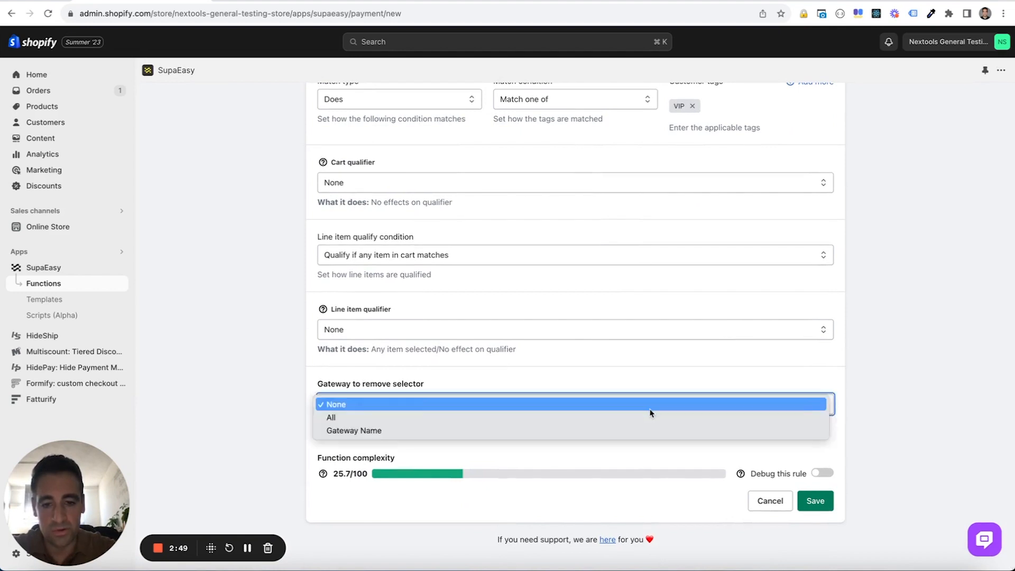
click(637, 429)
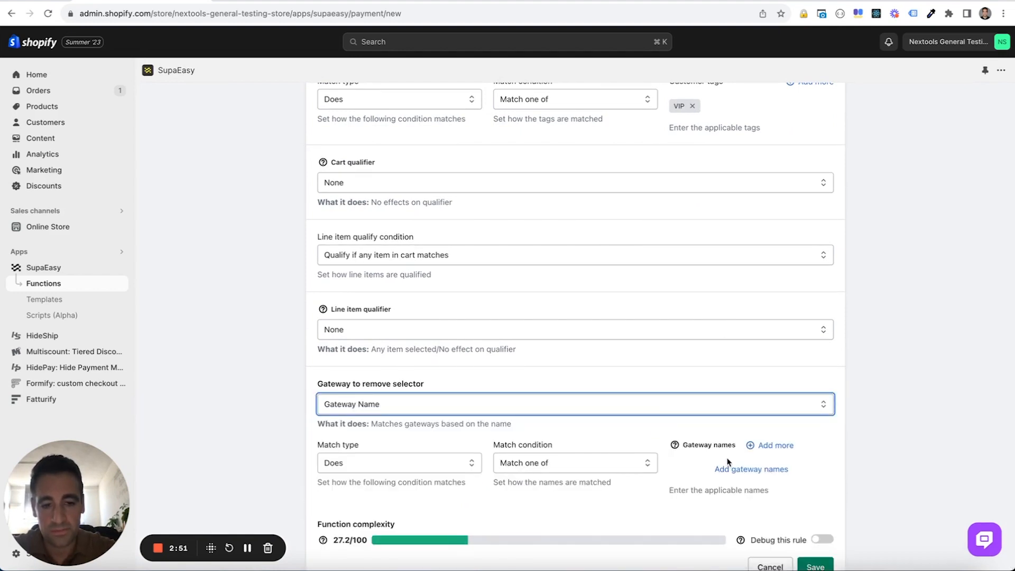
Look up the payment method names on the store checkout and add Money Order to the gateway names to remove
click(737, 470)
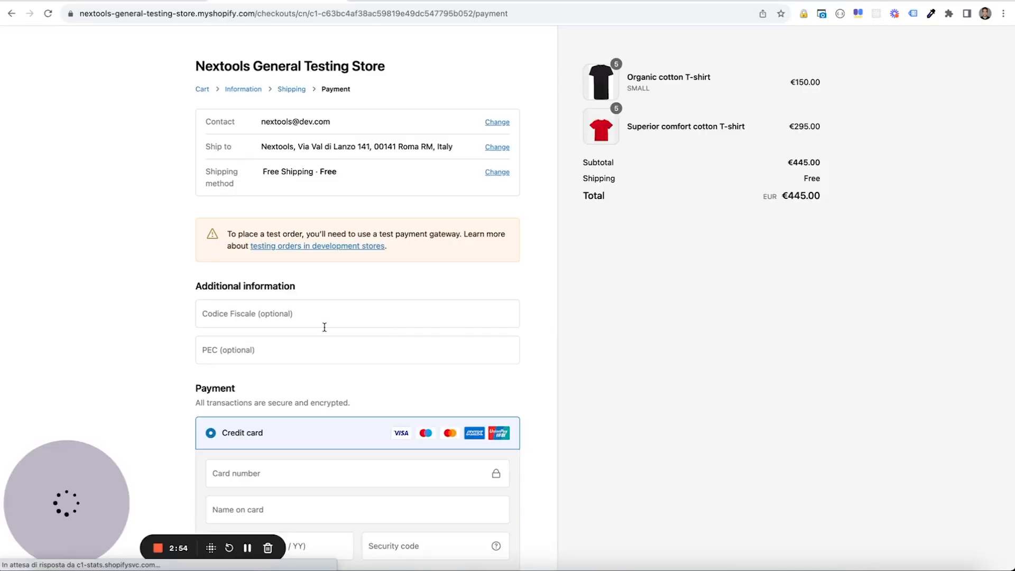
scroll(324, 327, down, 4)
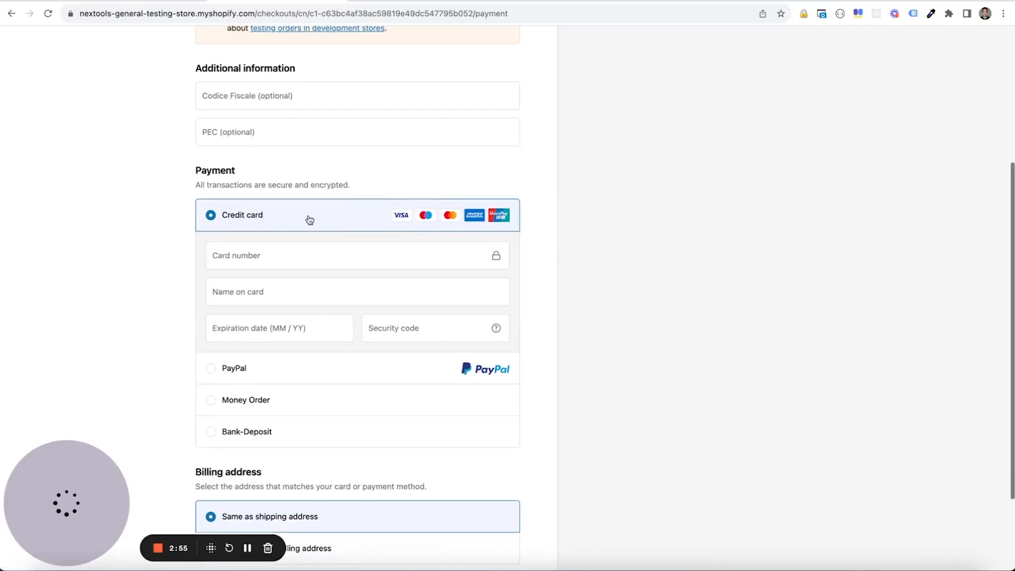
scroll(309, 220, down, 1)
key(ctrl+shift+Tab)
text(Money ORder)
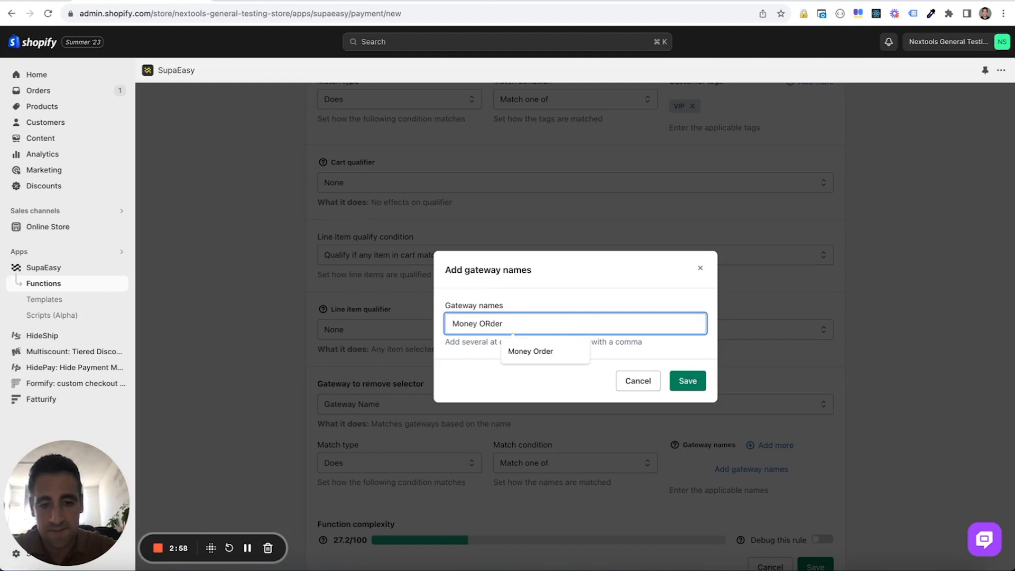
key(Down)
key(Return)
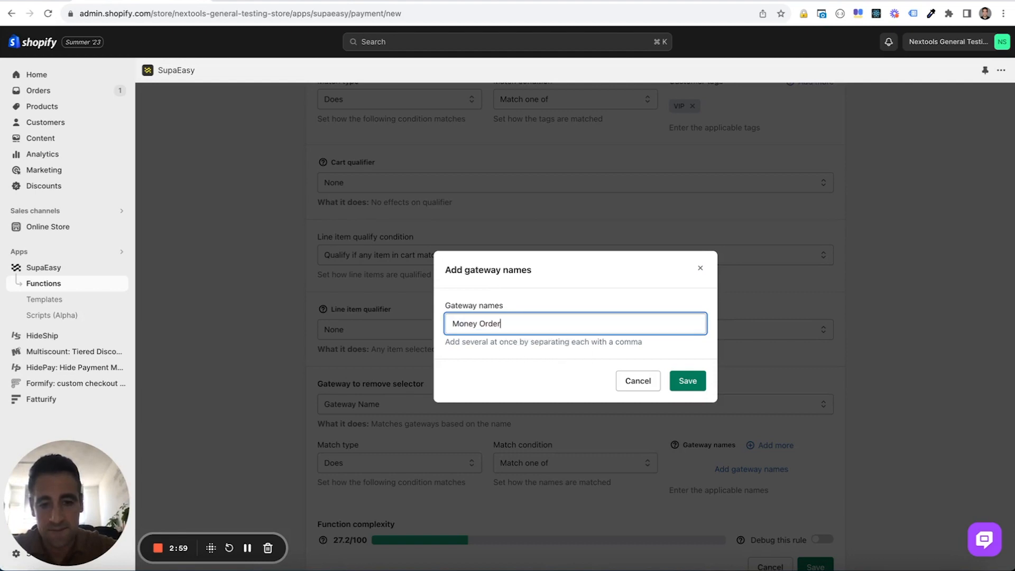
click(680, 385)
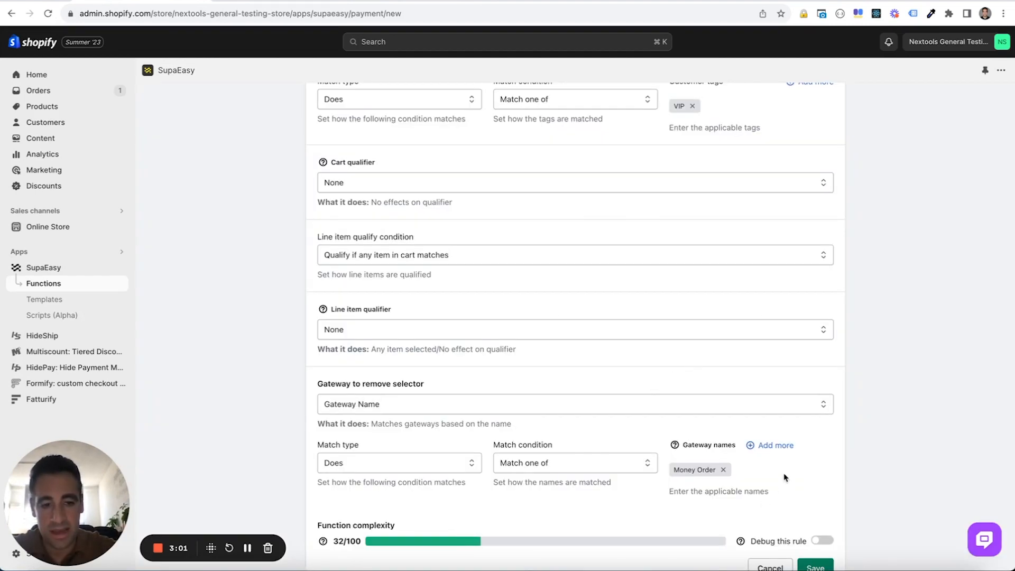
Add Bank-Deposit and Shopify Payments to the gateway names to remove
click(780, 450)
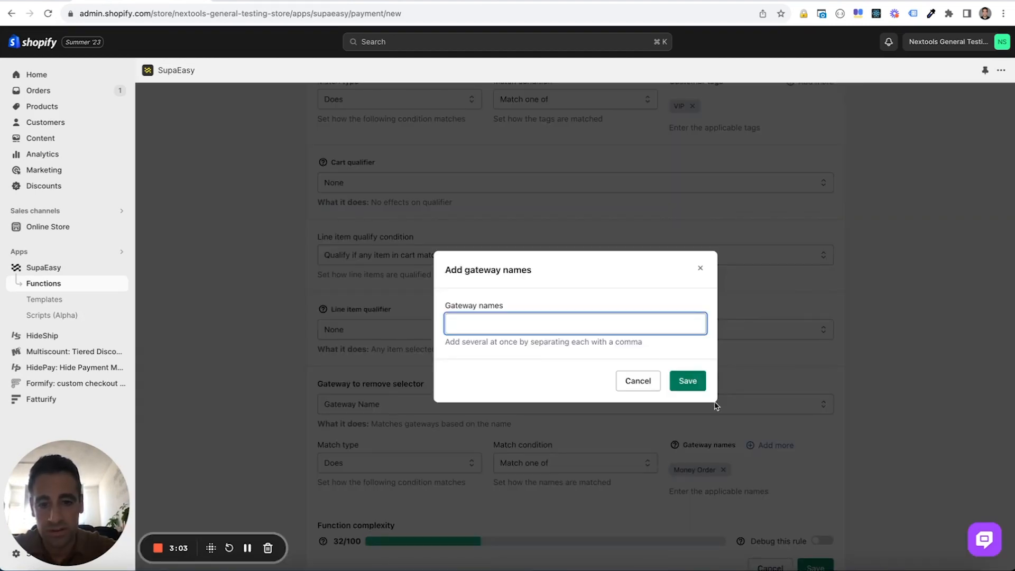
text(Bank)
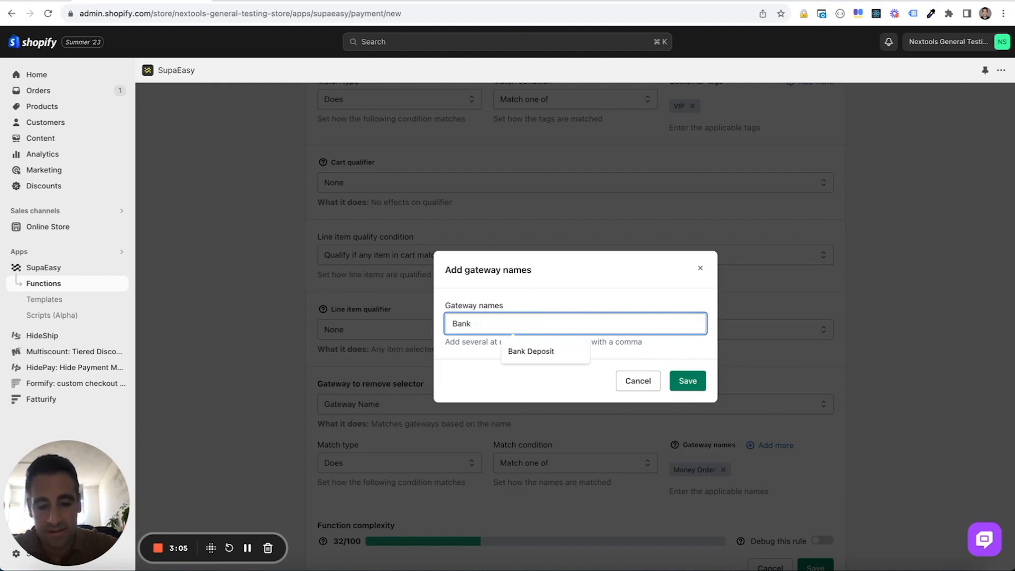
text(-Deposit)
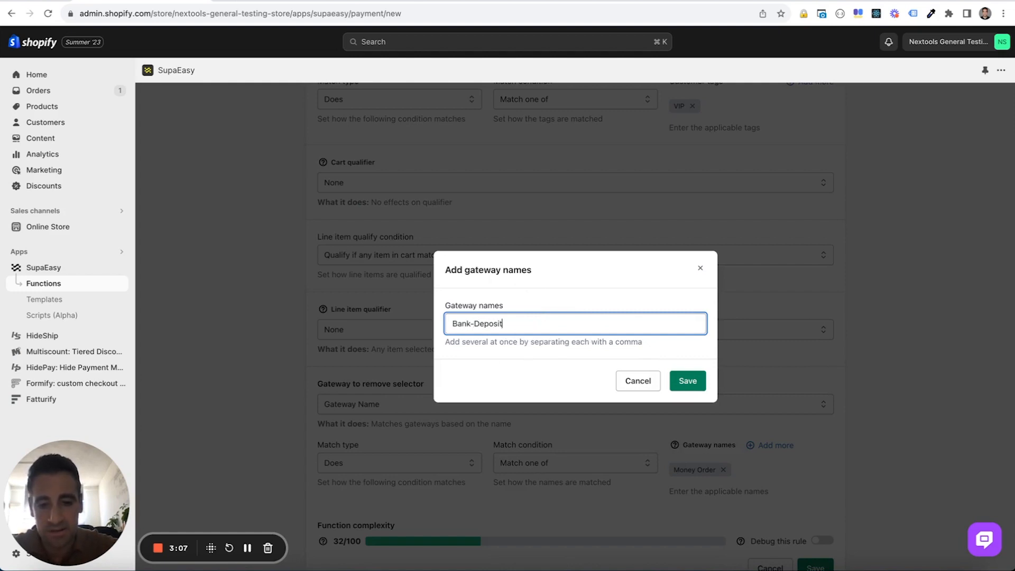
click(687, 382)
click(764, 445)
text(S)
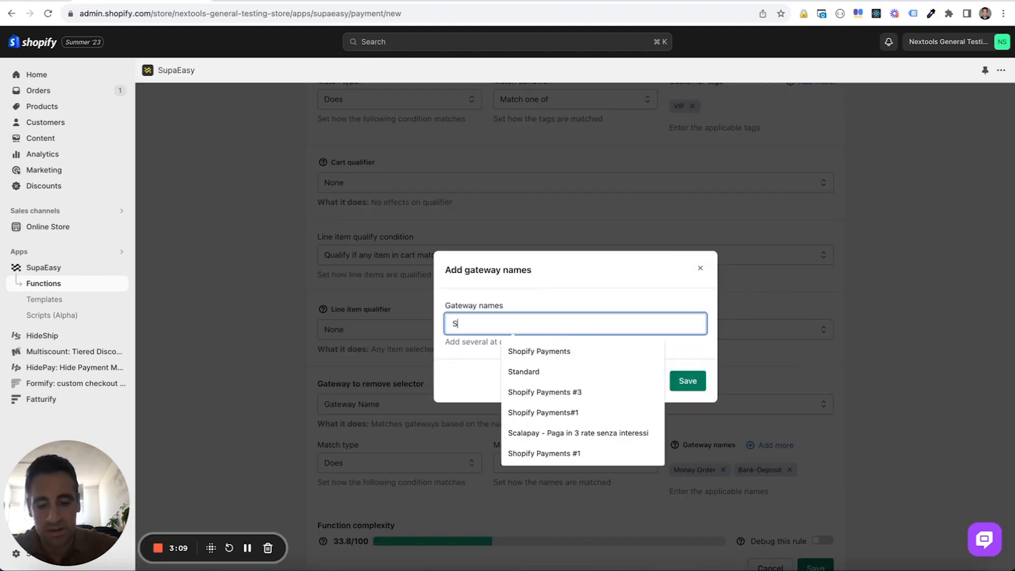
text(hopify)
key(Down)
key(Return)
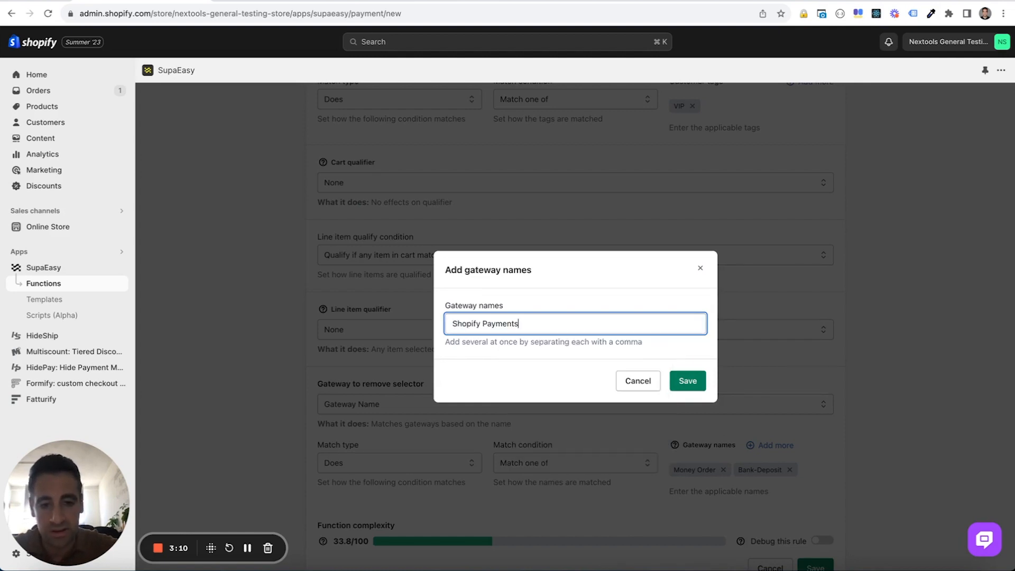
click(677, 373)
Save the payment function and activate the "Hide Other Gatewy for VIP" rule
scroll(751, 397, down, 3)
click(815, 500)
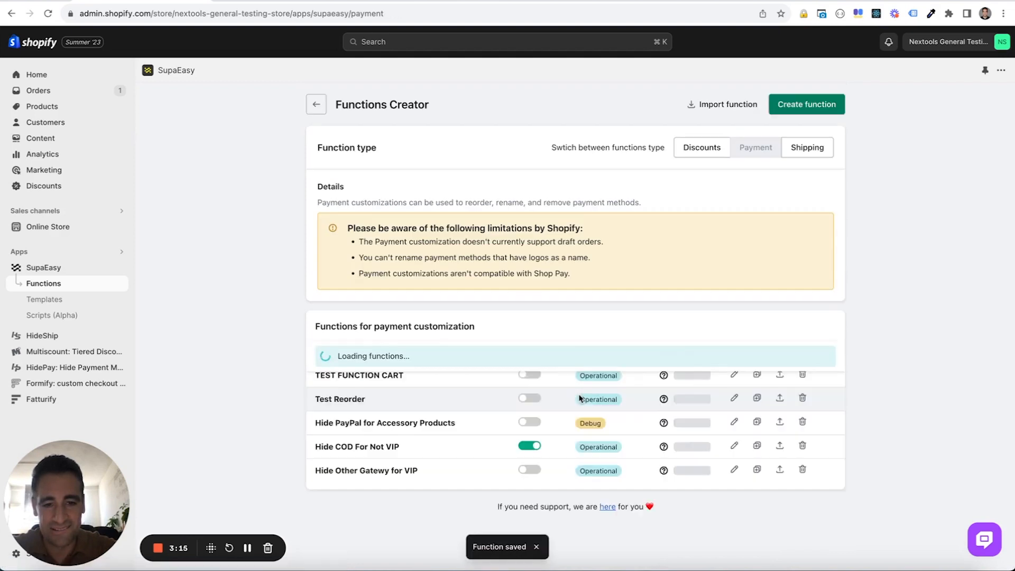
click(535, 471)
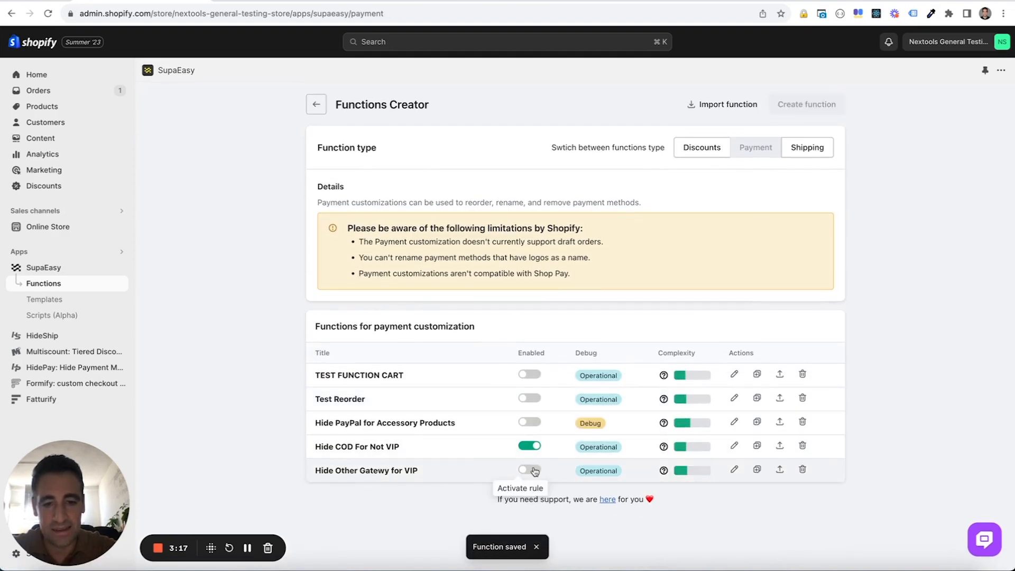
Check the payment methods the store checkout offers the VIP-tagged customer, and return to the functions list
click(281, 2)
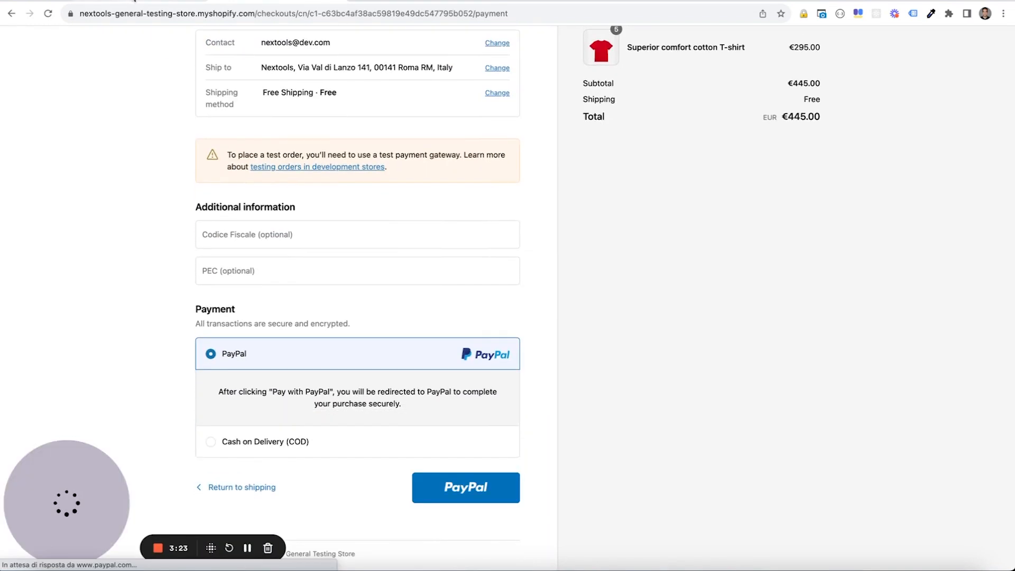
click(139, 2)
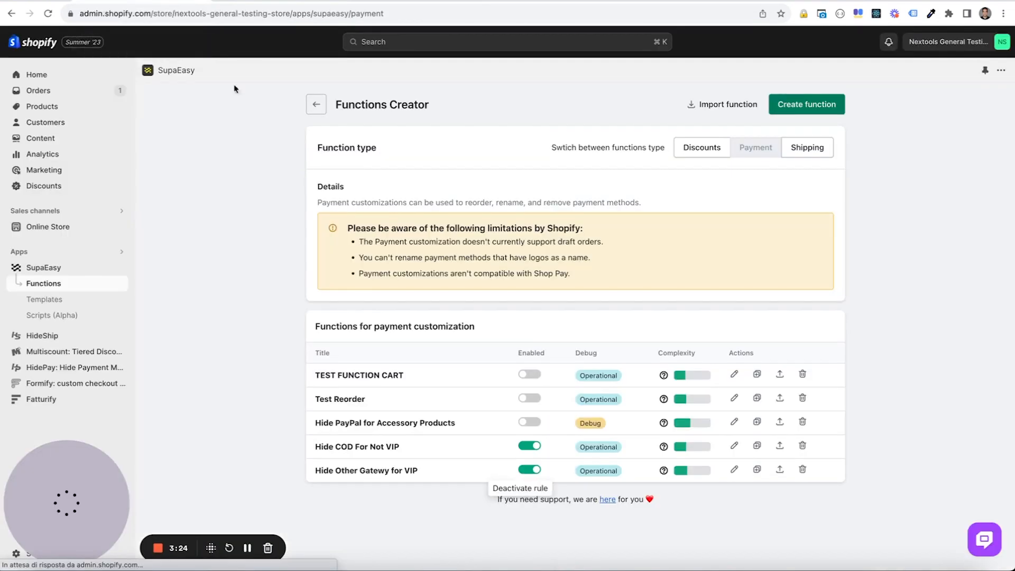
Add PayPal and PayPal Express Checkout to the gateway names of "Hide Other Gatewy for VIP" and save the function
click(388, 472)
scroll(661, 344, down, 10)
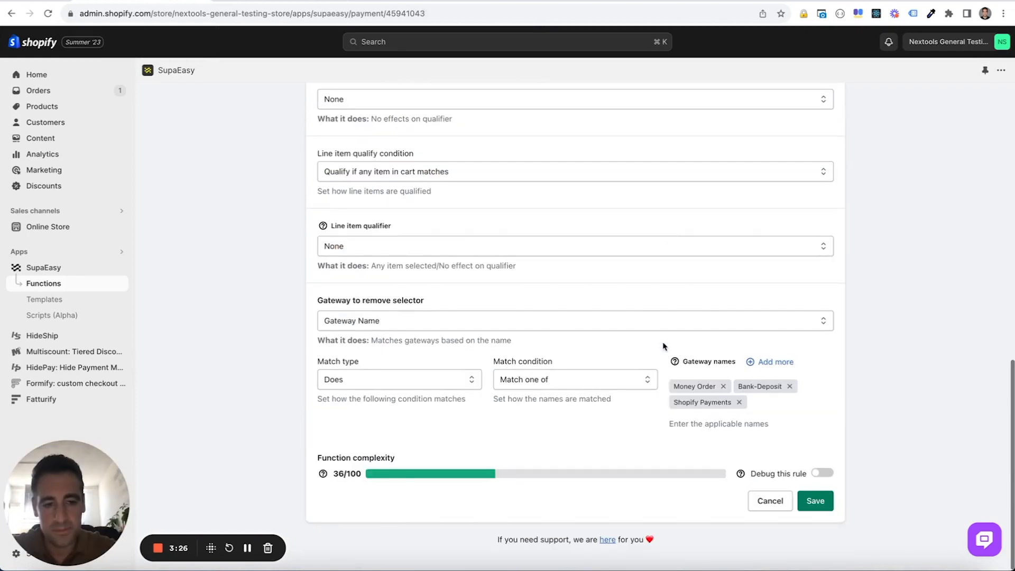
click(757, 362)
text(PayPal)
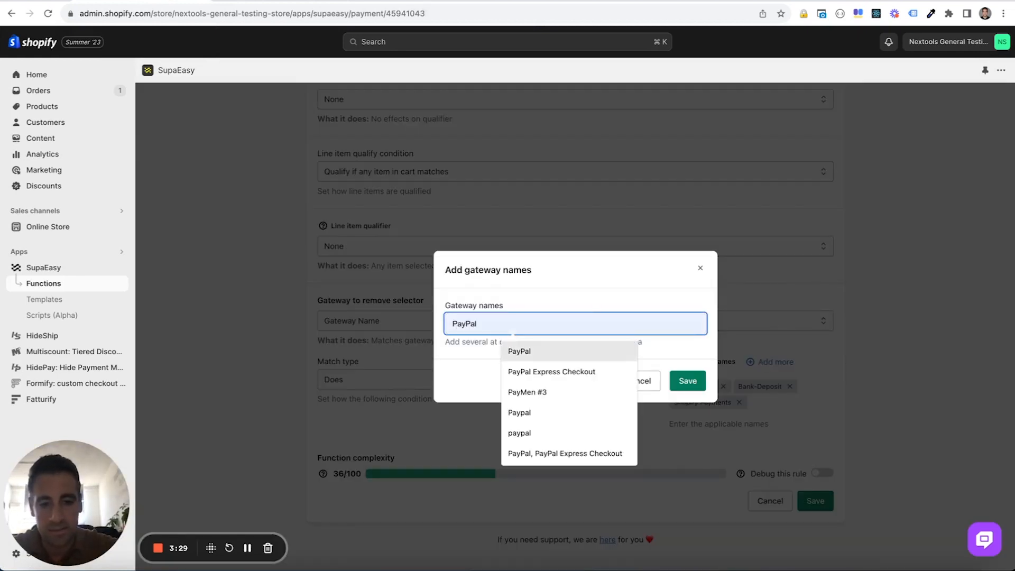
text(, PayPal Express Checkout)
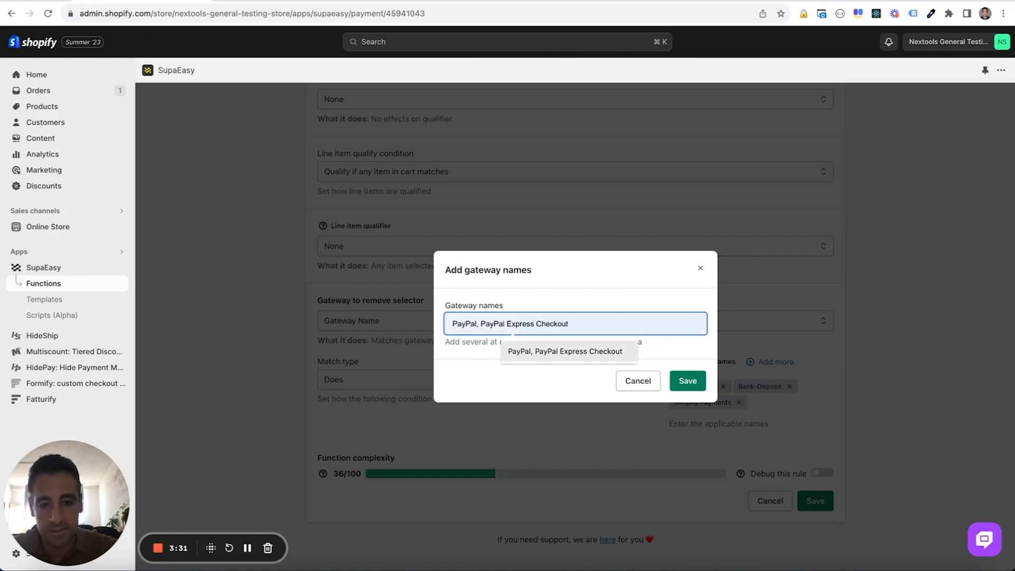
click(637, 346)
click(687, 382)
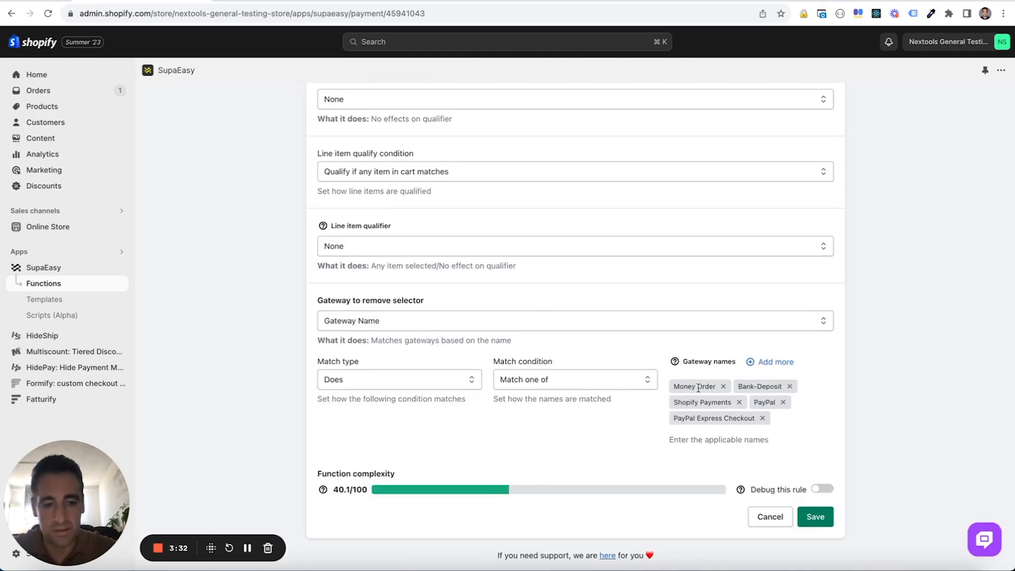
click(812, 514)
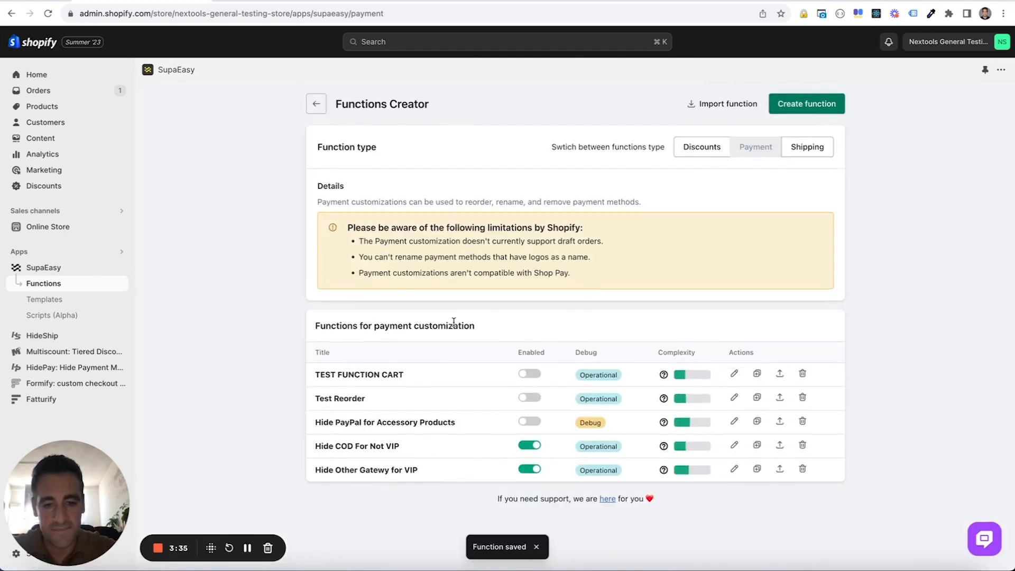
Reload the store checkout and check which payment methods it offers the VIP-tagged customer
key(ctrl+Tab)
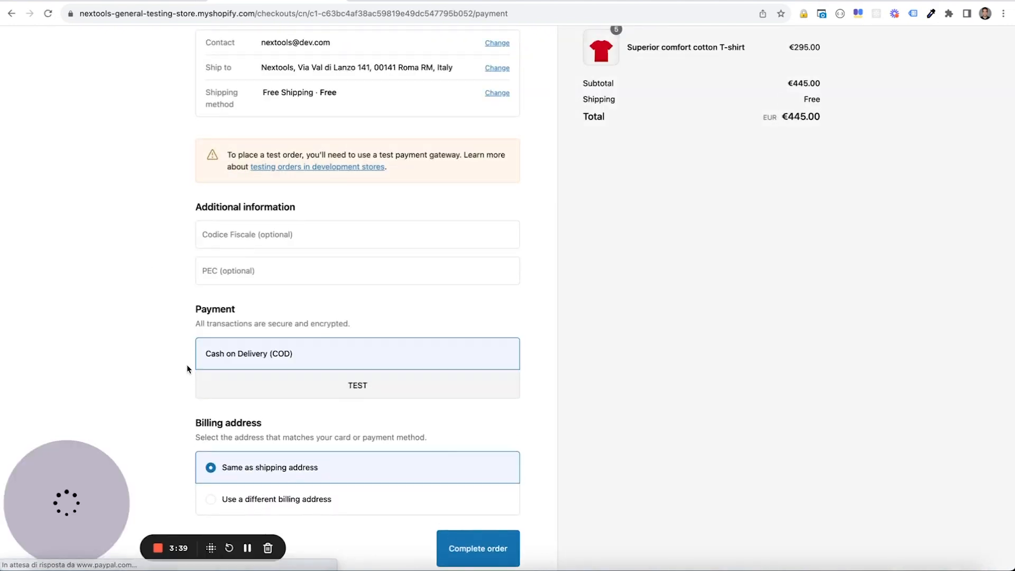
click(240, 13)
key(Return)
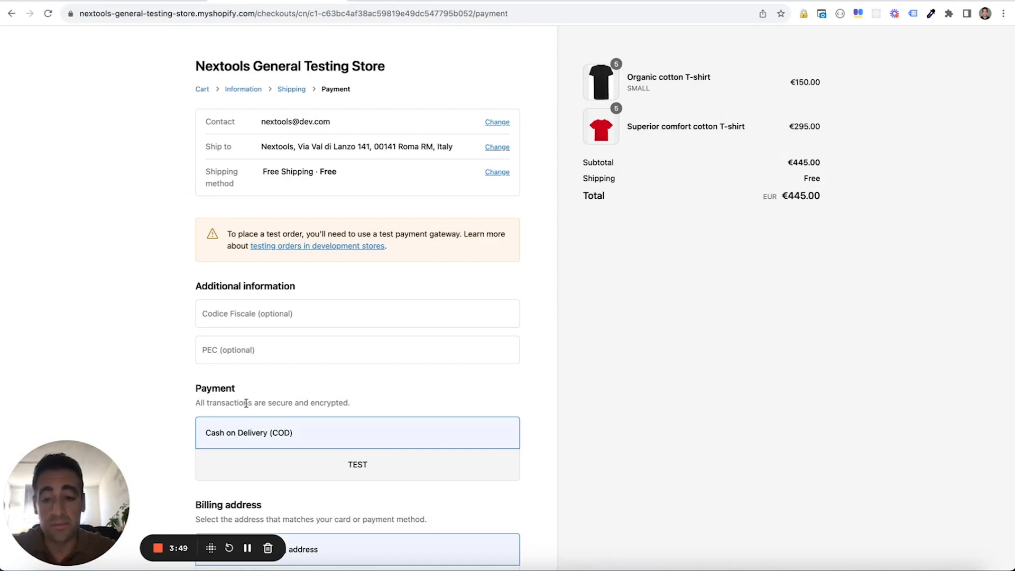
In the Shopify admin, open the test customer's record, remove the VIP tag and save the customer
click(142, 1)
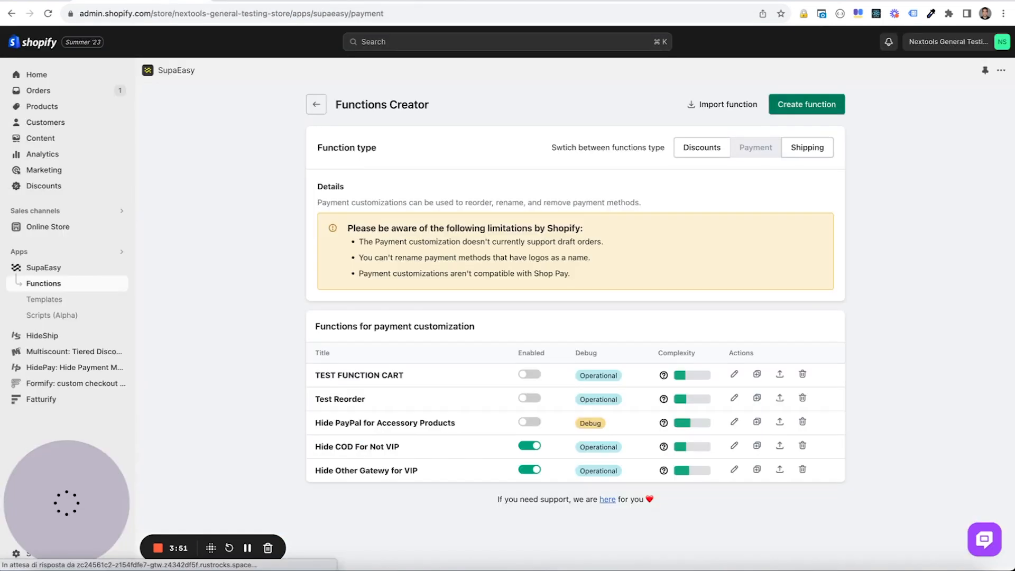
click(66, 124)
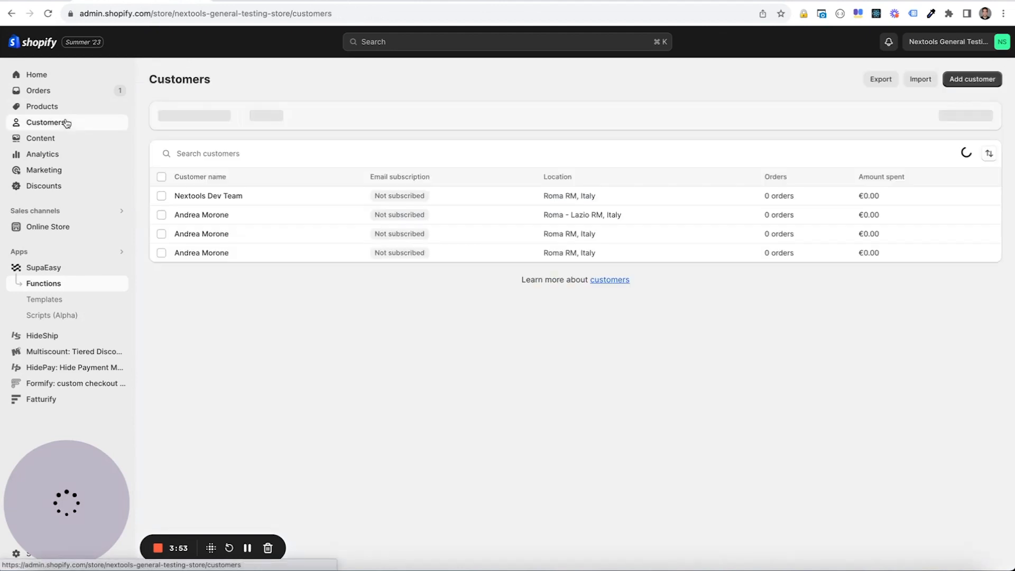
click(311, 196)
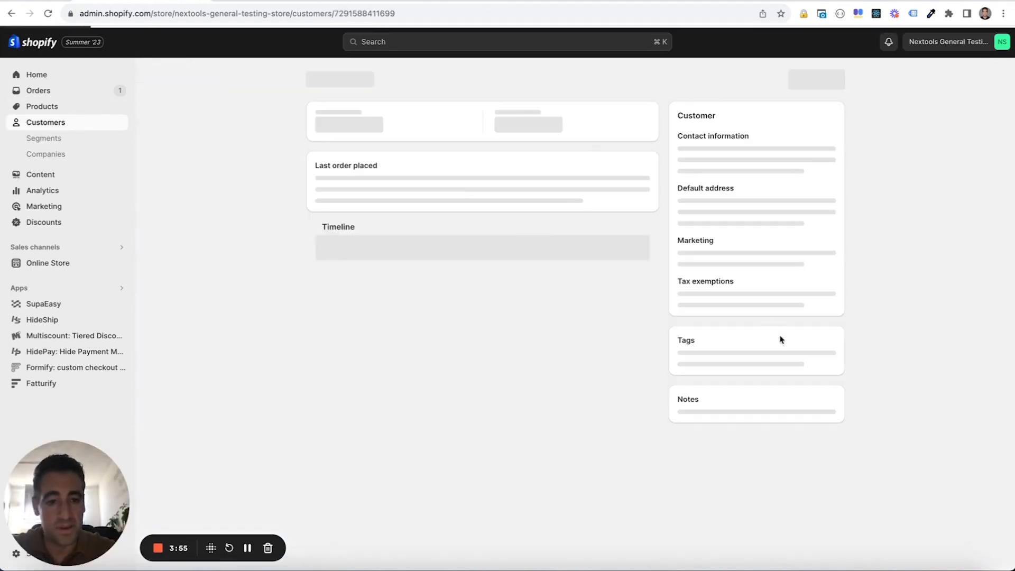
click(697, 427)
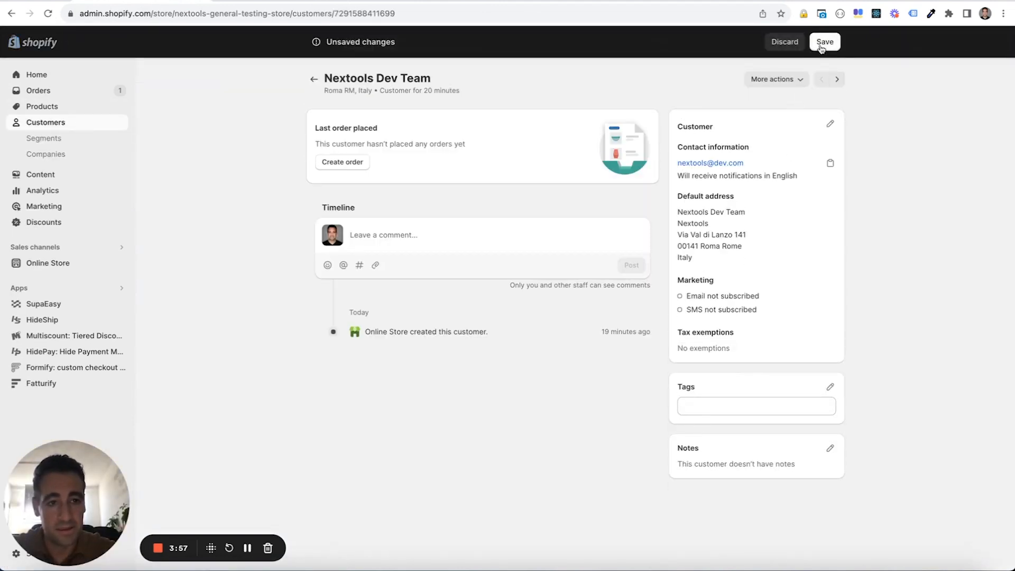
Return to the store checkout and review the payment methods offered to the customer without the VIP tag
click(226, 1)
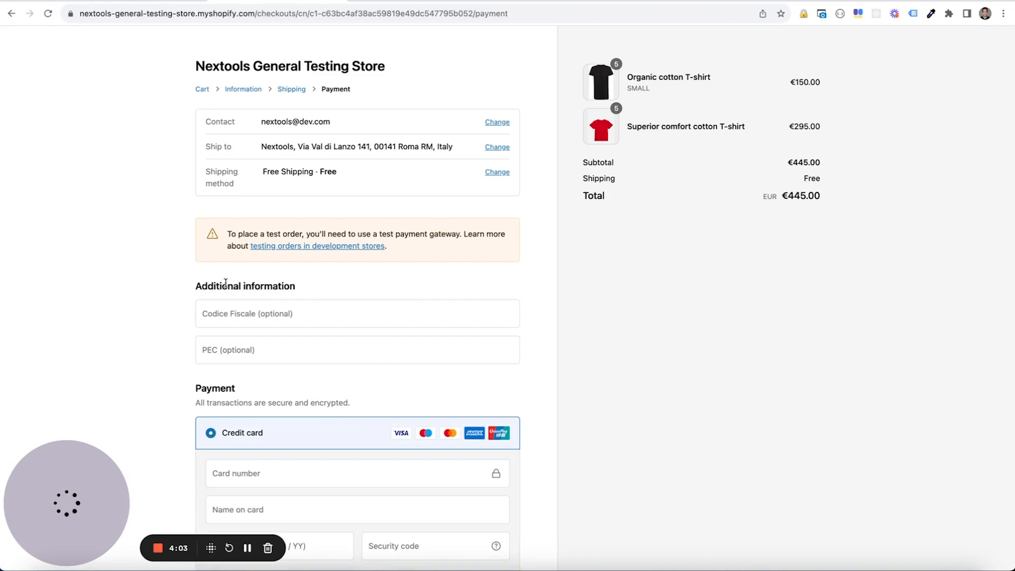
scroll(225, 283, down, 5)
scroll(281, 366, up, 5)
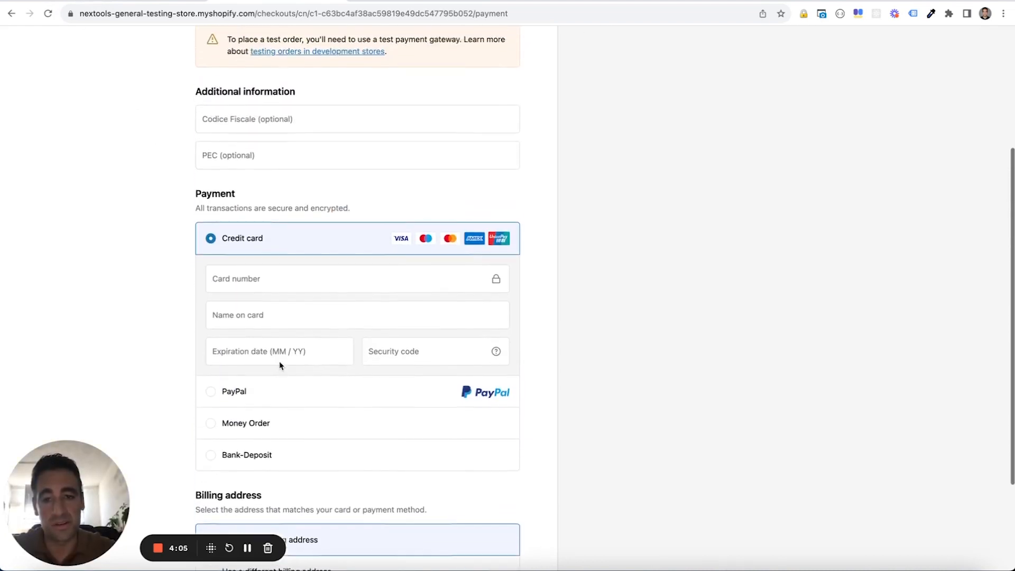
scroll(280, 366, up, 2)
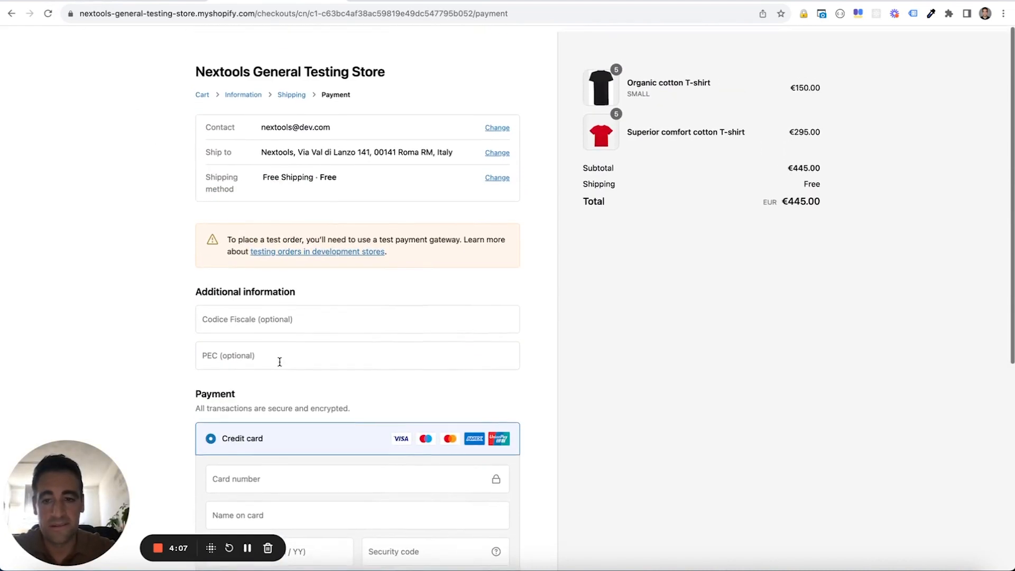